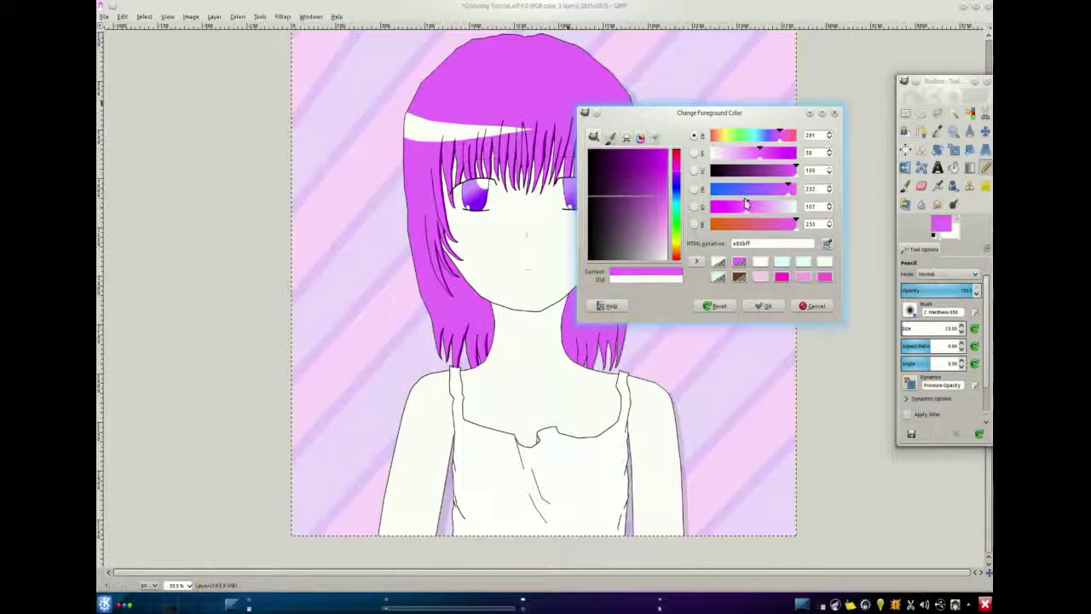
Step: Try a darker purple, HTML value b12fc8, as the foreground colour
left_click_drag(652, 199, 653, 180)
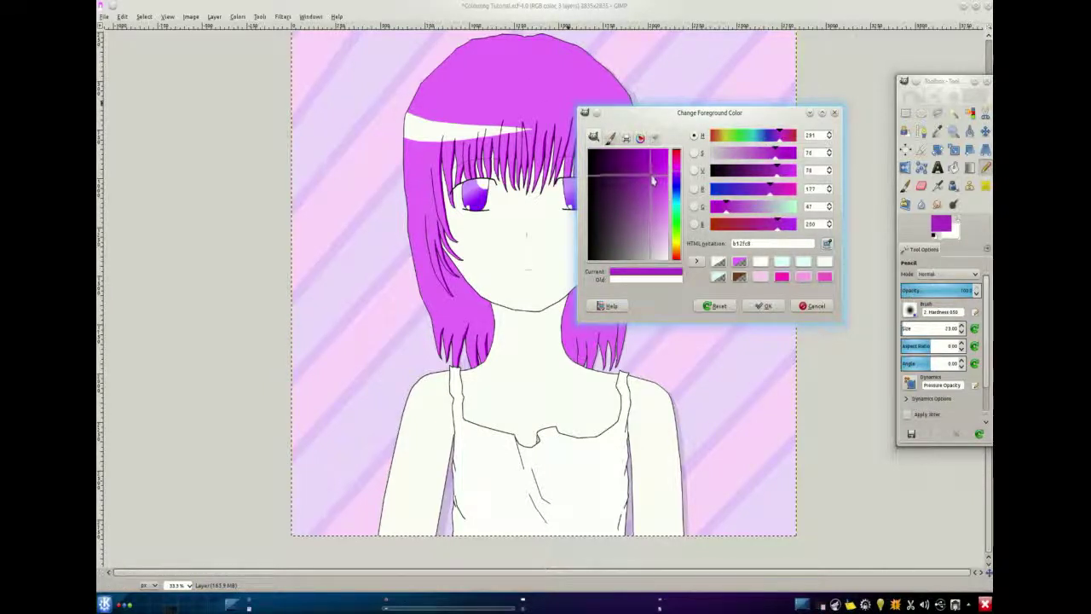
left_click(762, 306)
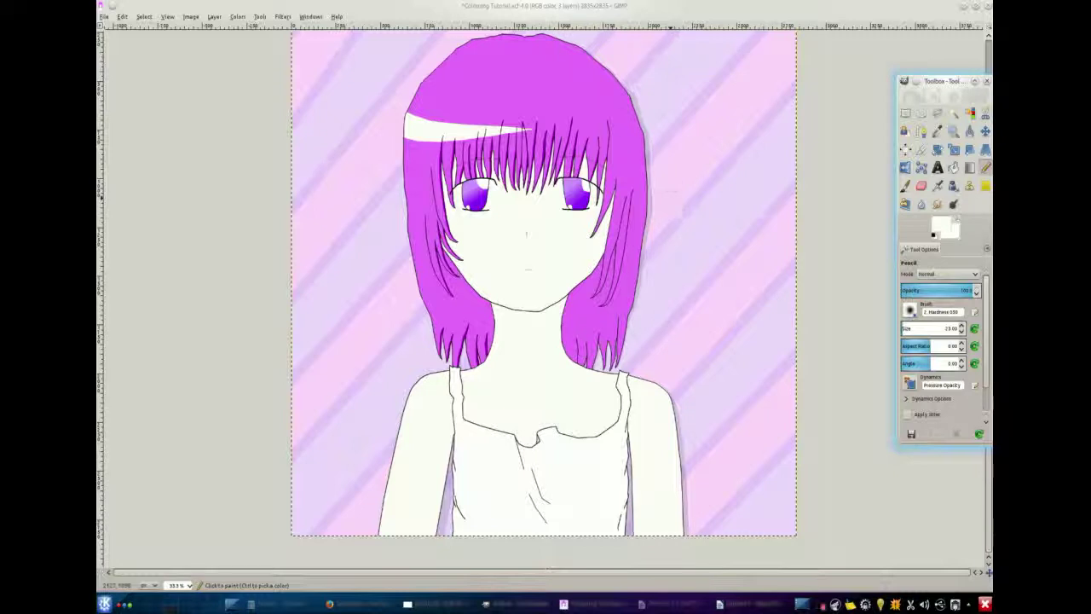
left_click(625, 407)
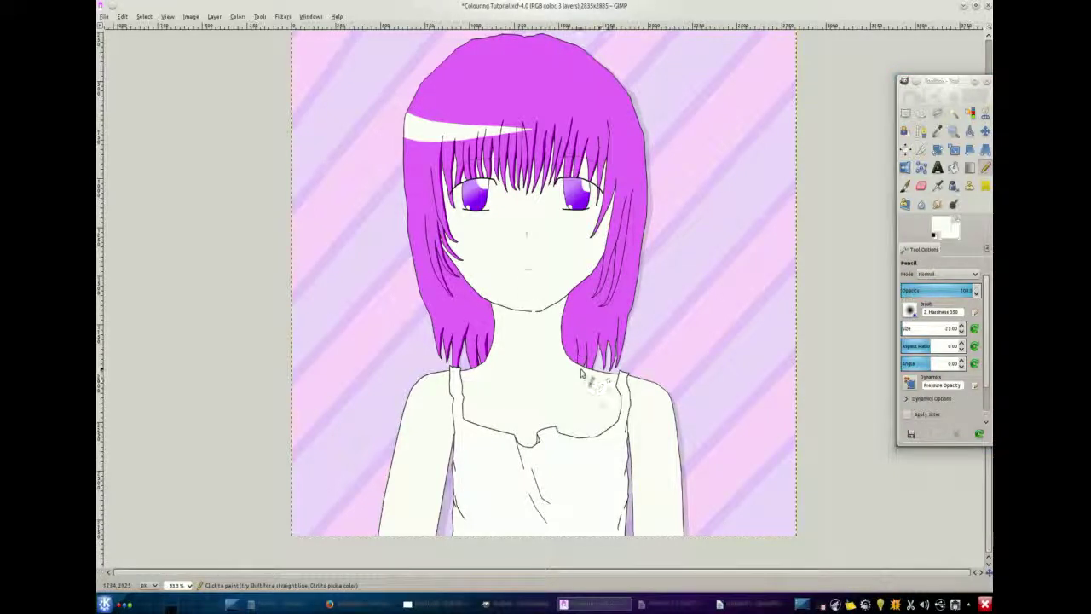
Step: Set the foreground colour to a dark purple of the same hue as the hair, about b133c8
left_click(938, 227)
left_click_drag(761, 205, 728, 210)
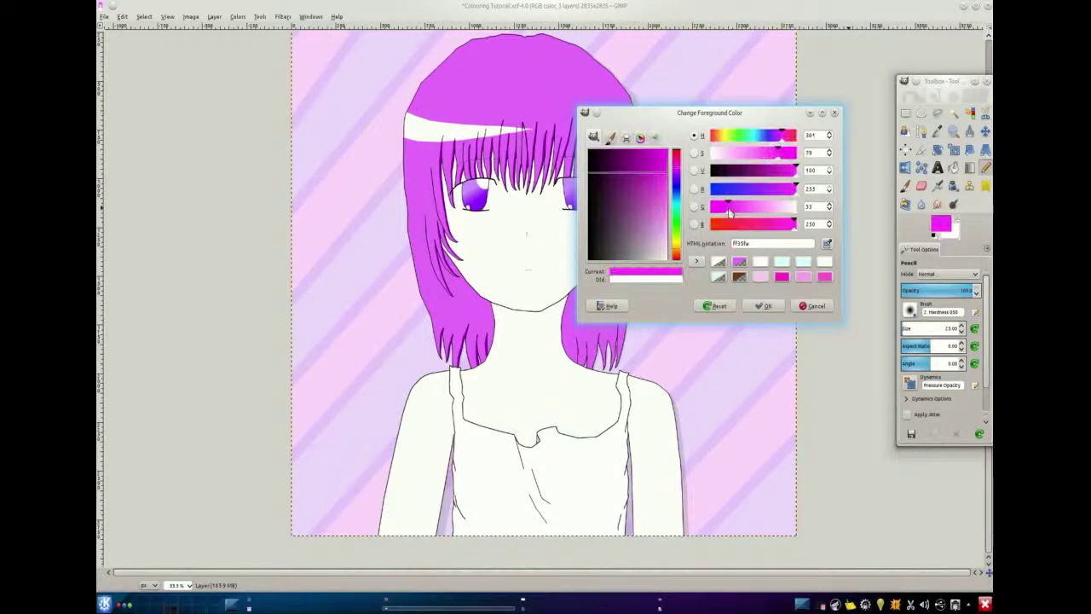
left_click(746, 203)
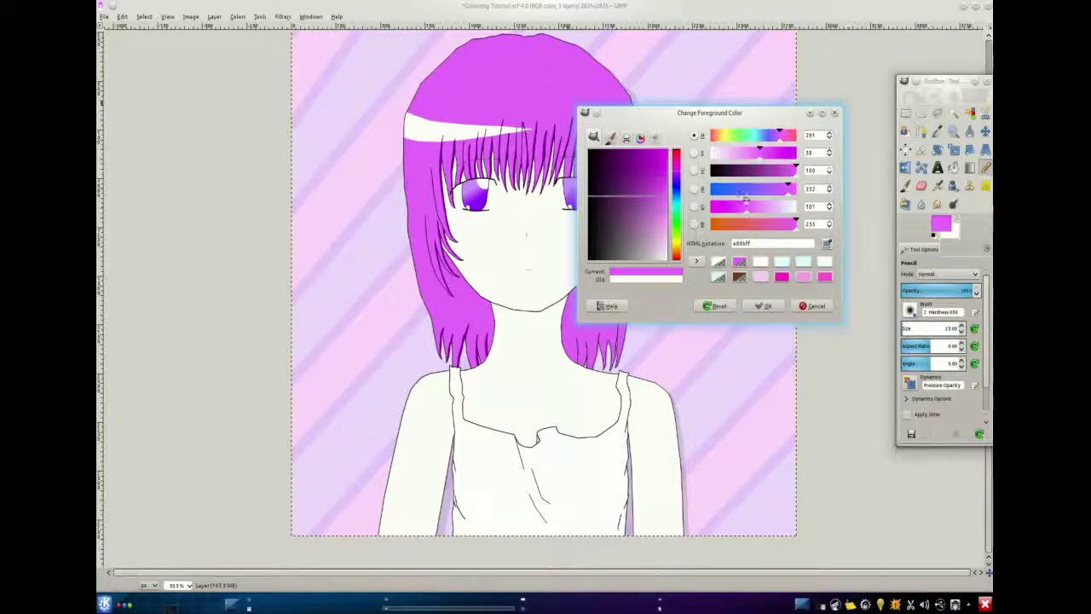
left_click_drag(652, 204, 654, 179)
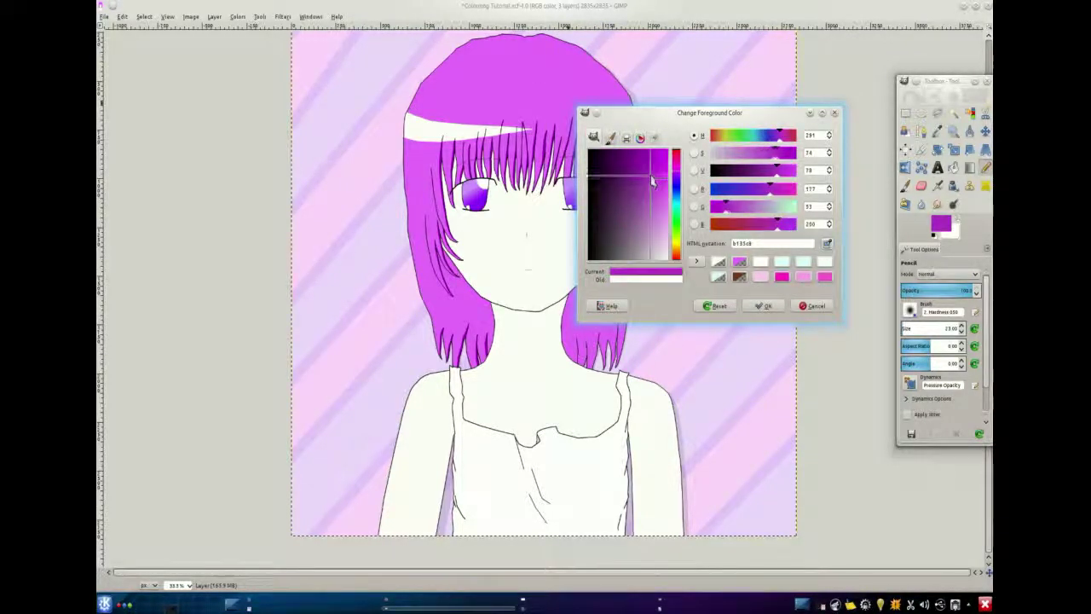
left_click(763, 307)
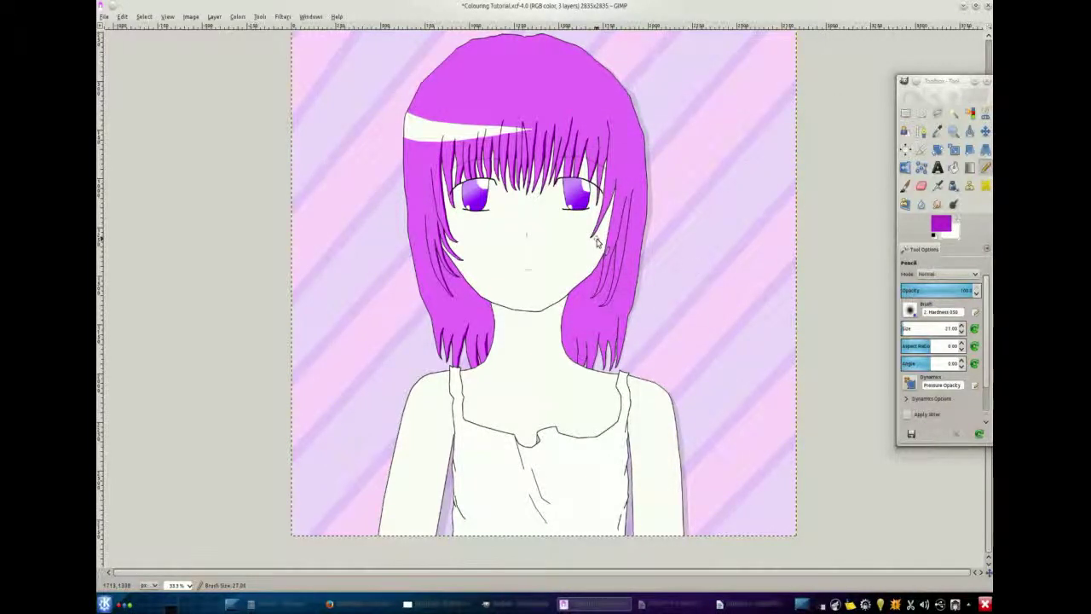
Step: Reduce the pencil size to 1.00 for fine line work on the hair strands beside the face
scroll(607, 191, "up", 5)
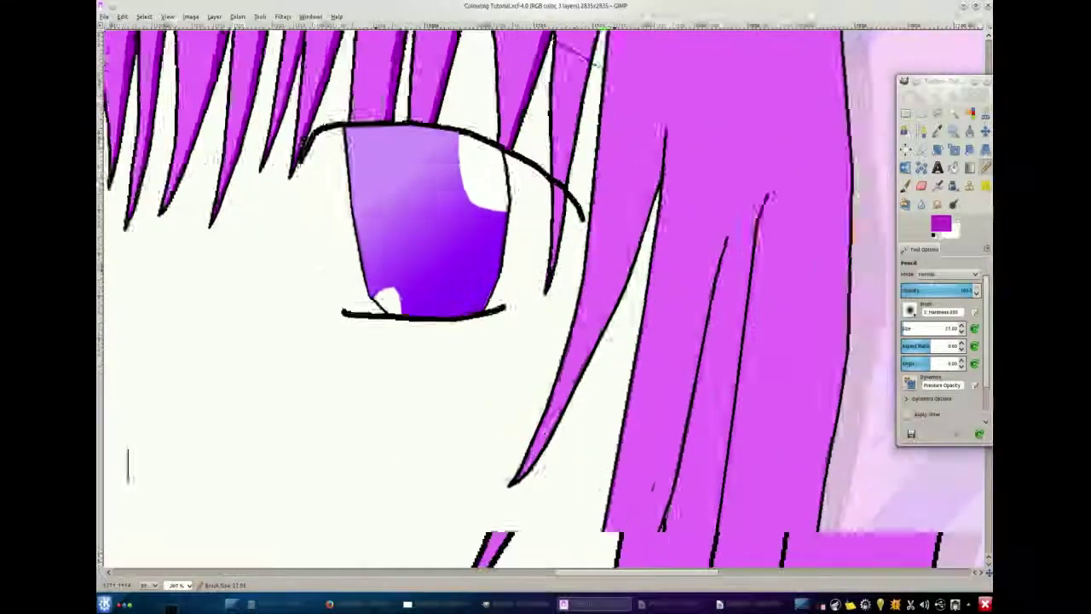
left_click_drag(654, 375, 557, 60)
left_click_drag(684, 423, 707, 12)
key("bracketleft")
key("bracketleft")
key("bracketleft")
key("bracketleft")
key("bracketleft")
key("bracketleft")
key("bracketleft")
key("bracketleft")
key("bracketleft")
key("bracketleft")
key("bracketleft")
key("bracketleft")
key("bracketleft")
key("bracketleft")
key("bracketleft")
key("bracketleft")
key("bracketleft")
key("bracketleft")
key("bracketleft")
key("bracketleft")
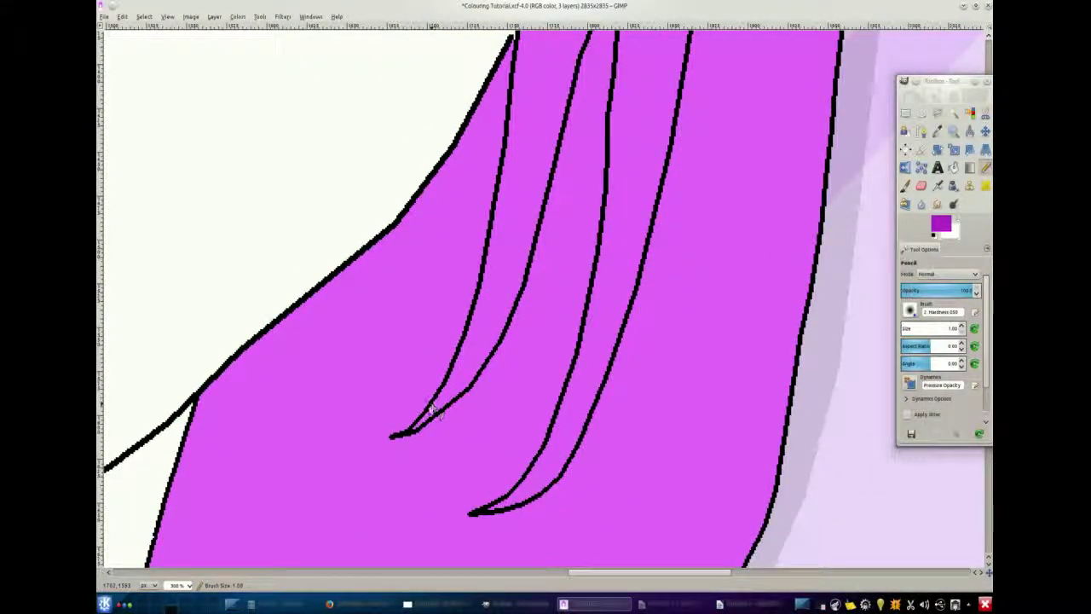
Step: Draw a thin outline of connected straight pencil segments beside the inner hair strand, right of the face, up towards its tip
key("shift+ctrl+j")
scroll(641, 275, "up", 8)
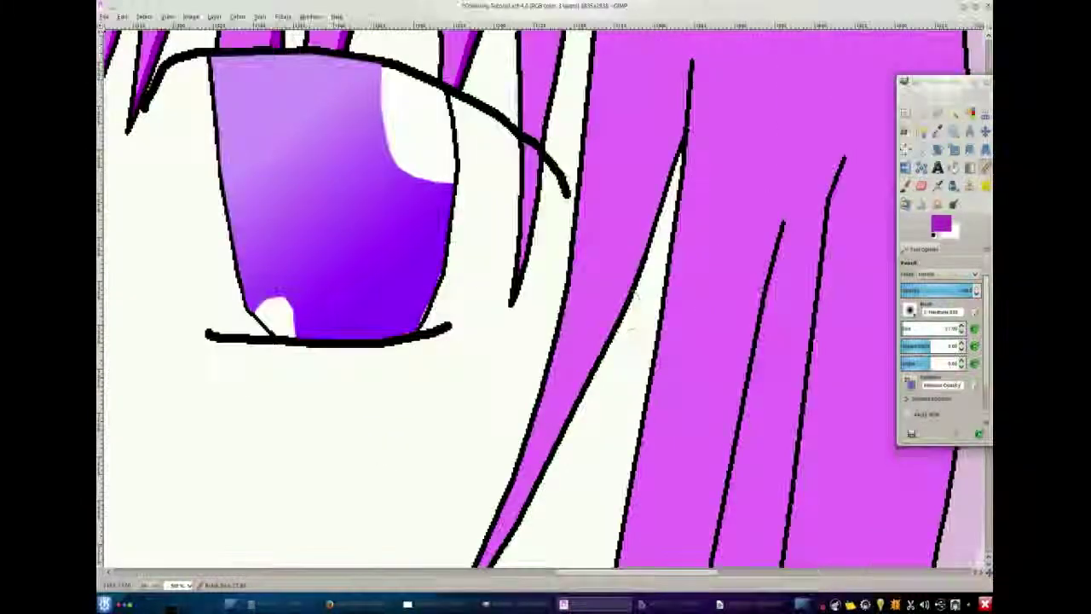
left_click_drag(633, 320, 538, 8)
left_click_drag(674, 372, 704, 10)
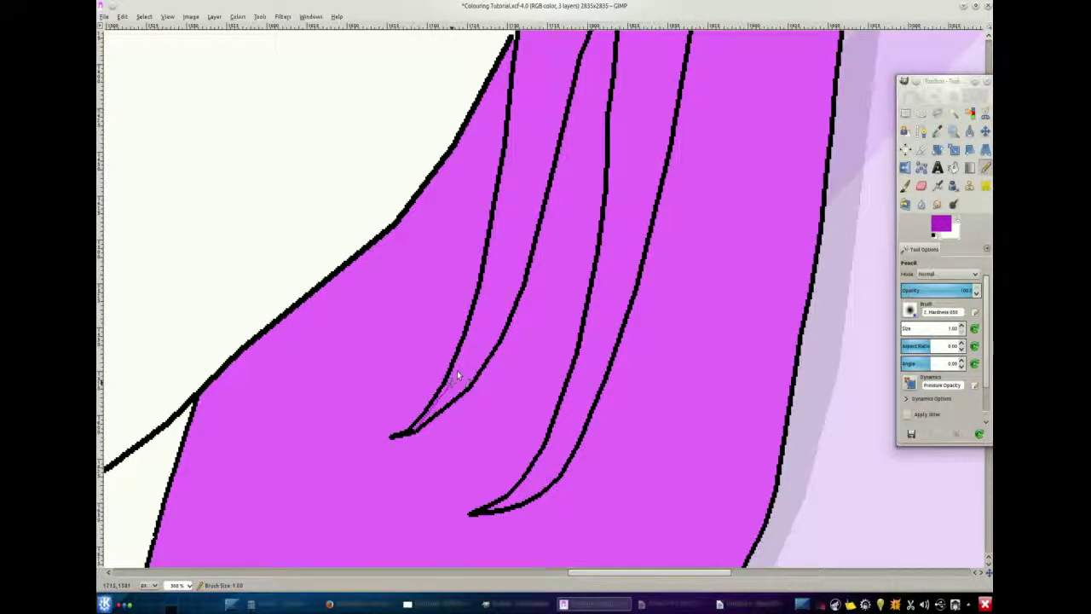
left_click_drag(608, 233, 619, 519)
left_click(571, 325, "shift")
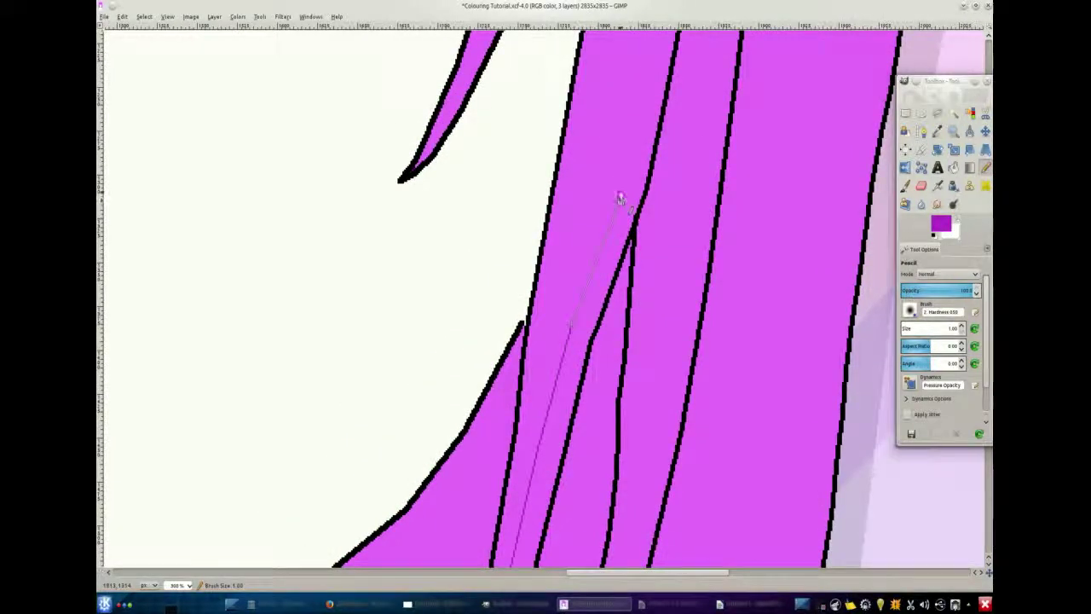
scroll(700, 182, "up", 5)
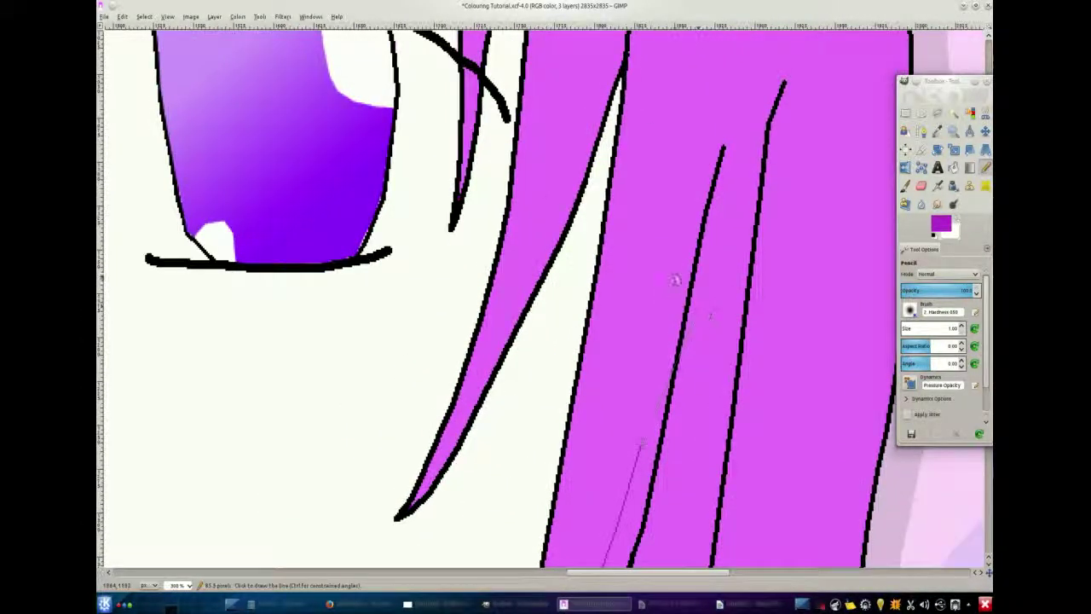
left_click(675, 270, "shift")
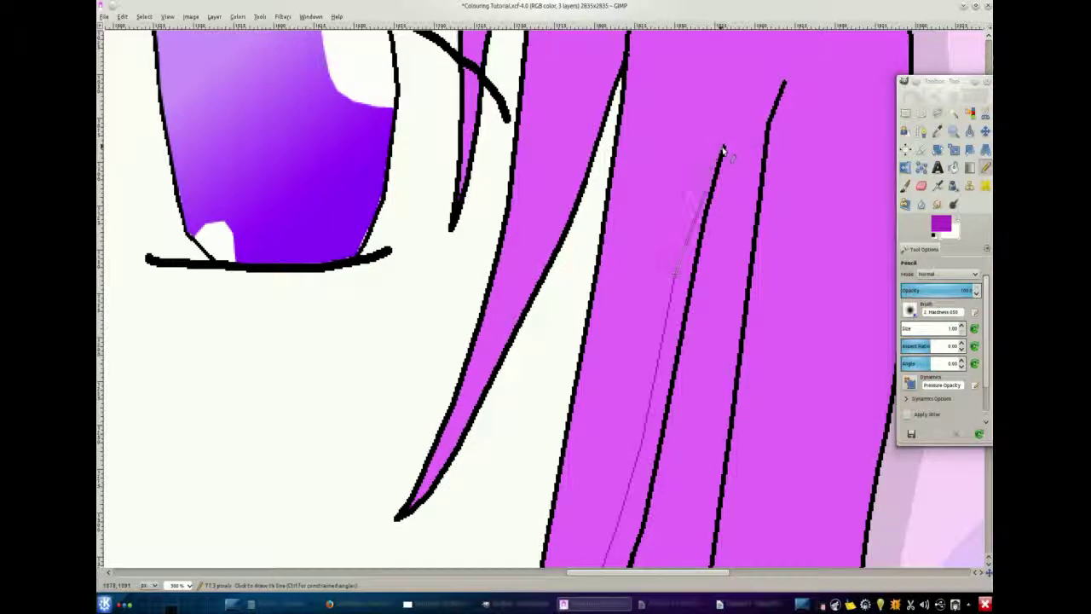
Step: Bucket-fill the outlined shadow strip along the hair strand with the dark purple foreground colour
scroll(701, 346, "down", 5, "ctrl")
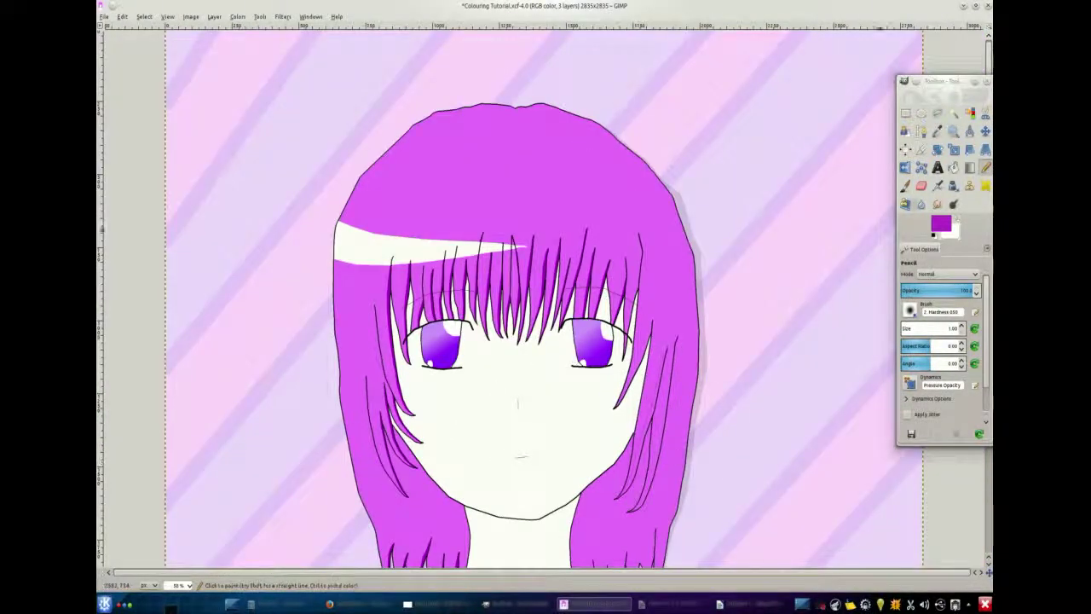
left_click(952, 167)
scroll(596, 458, "up", 3, "ctrl")
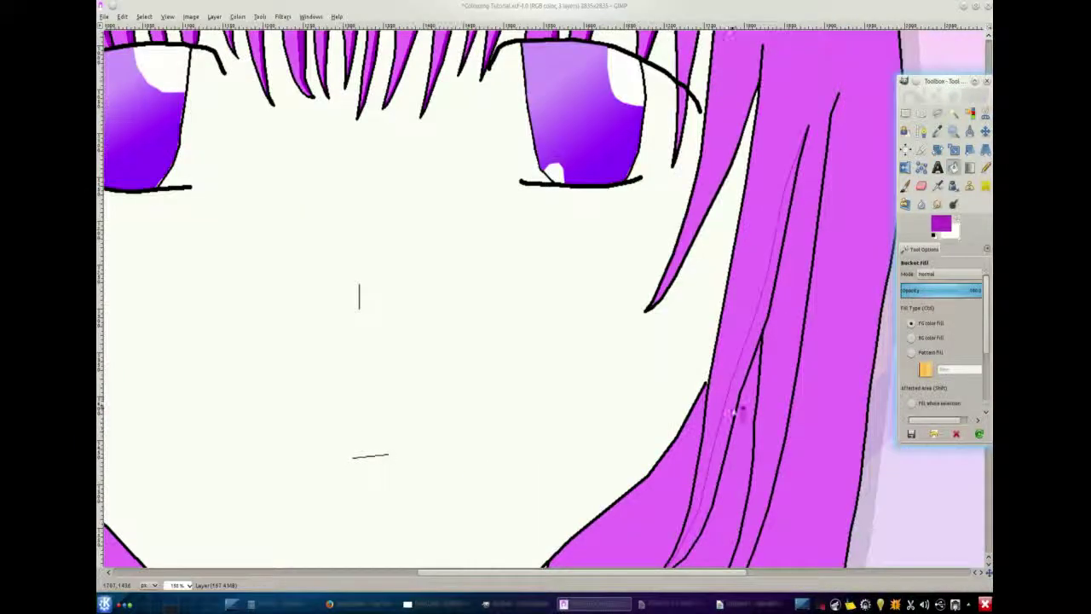
scroll(738, 414, "down", 3, "ctrl")
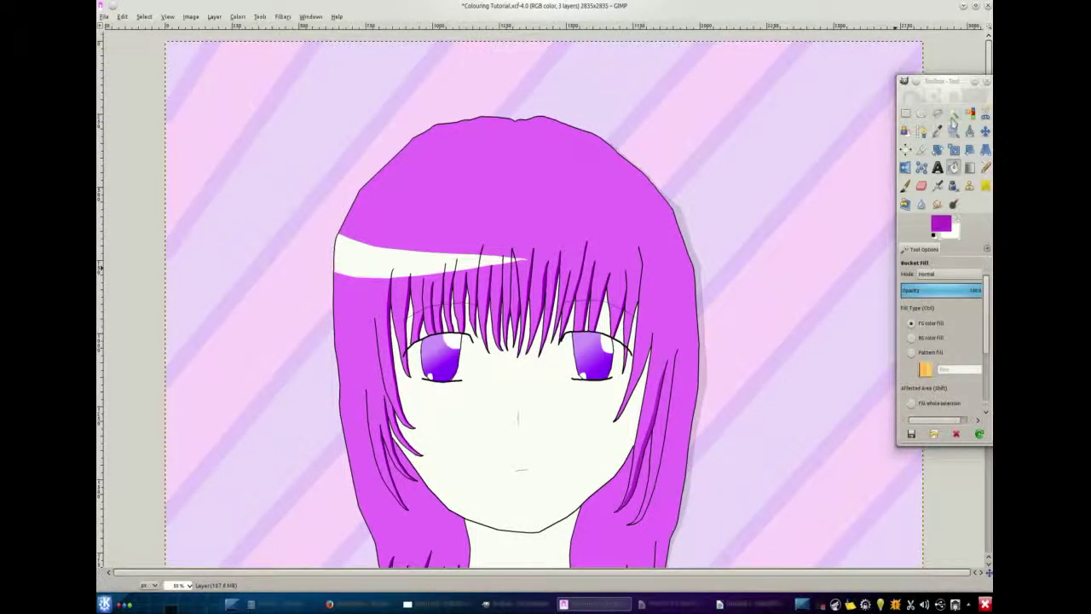
Step: Select the light purple hair area with Fuzzy Select and switch to the Paintbrush
left_click(953, 116)
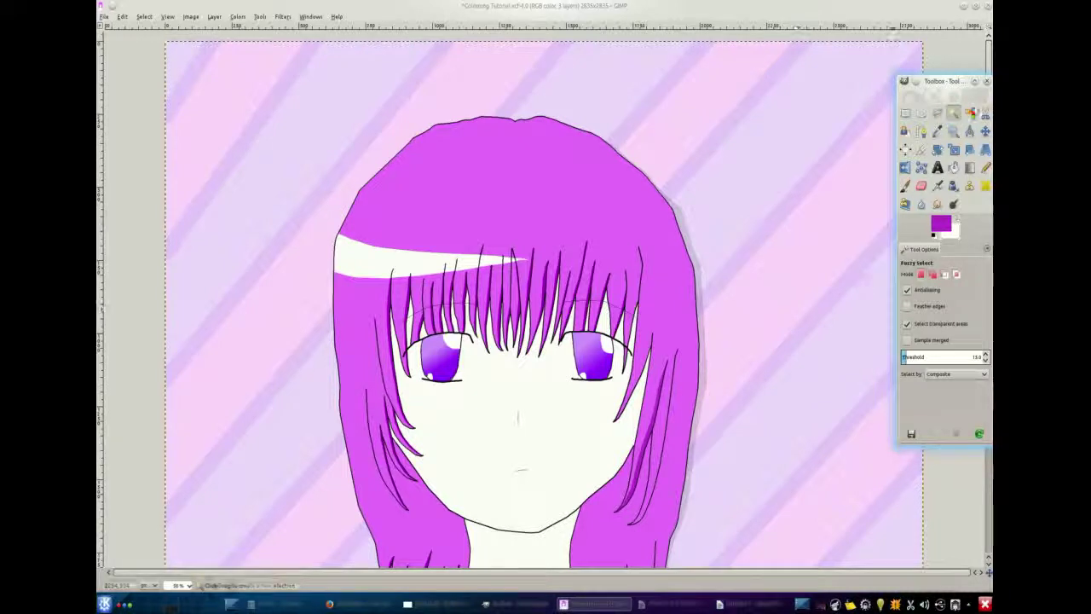
left_click(640, 366)
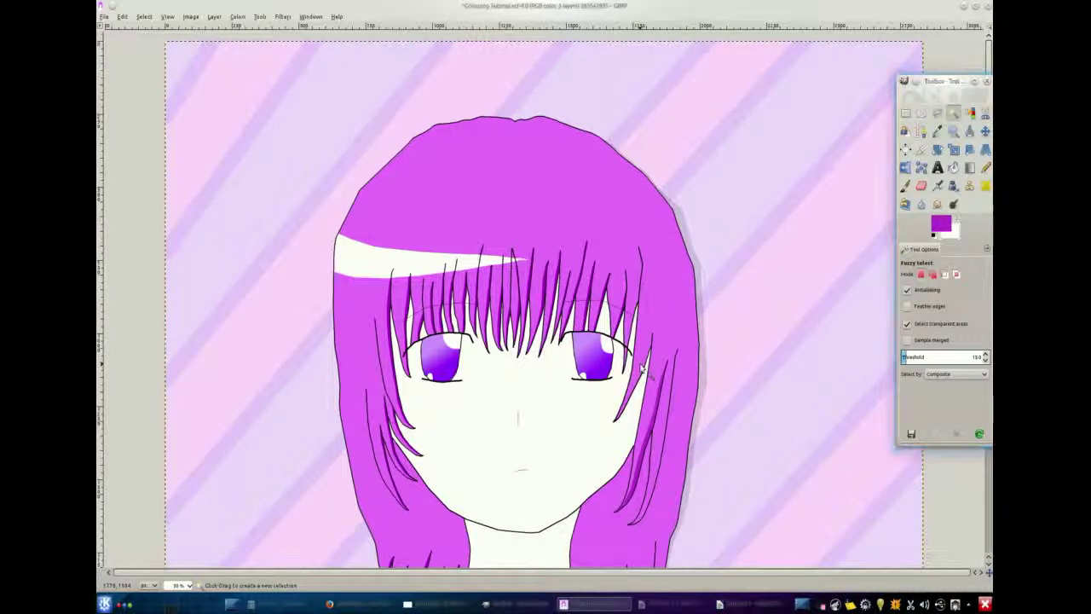
left_click(908, 187)
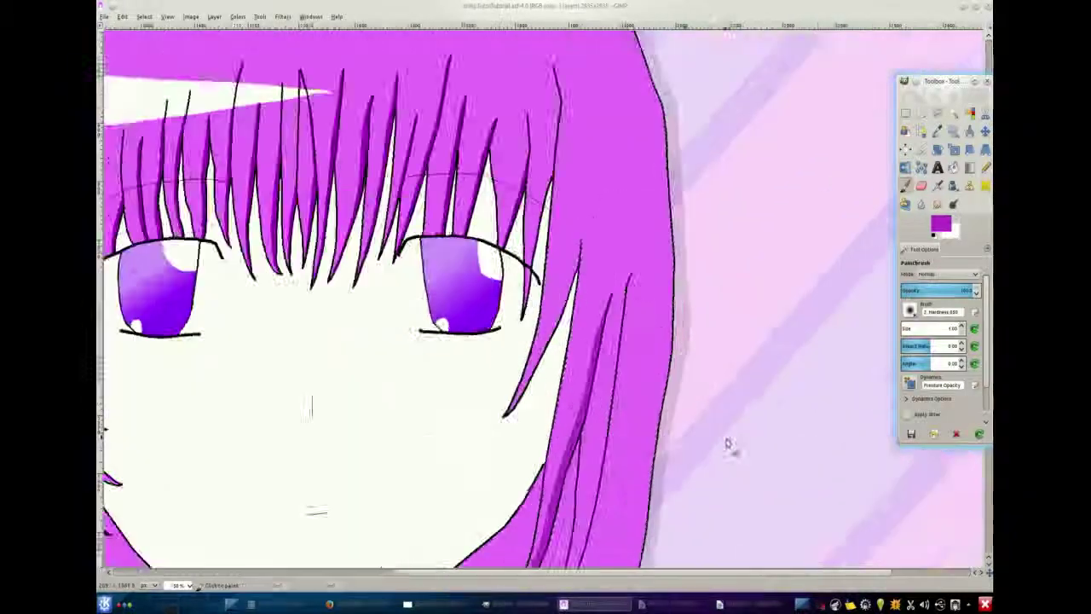
scroll(724, 477, "up", 1)
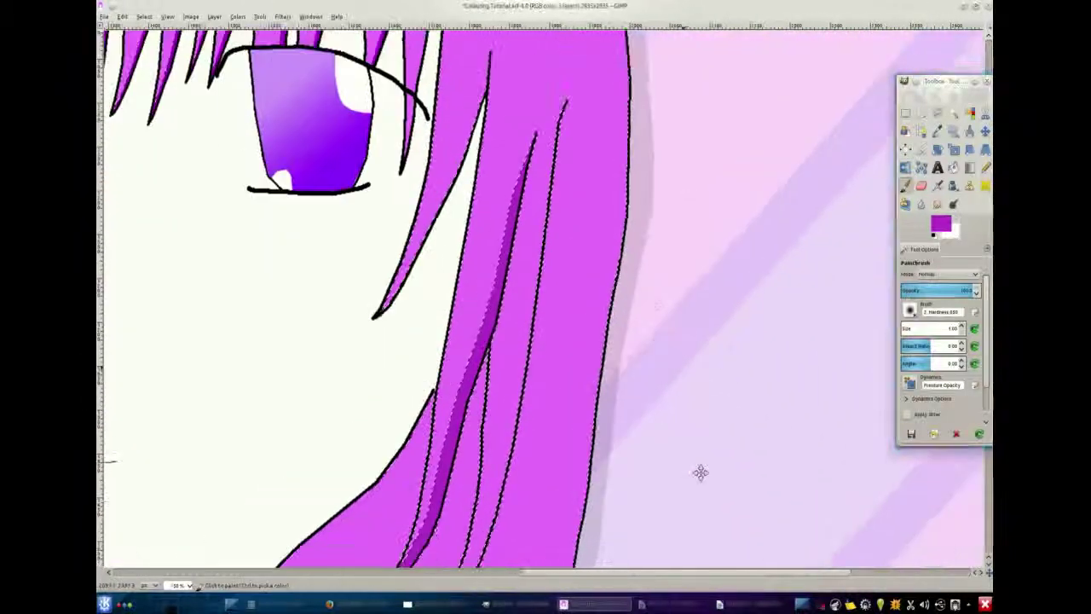
scroll(699, 472, "up", 8)
Step: Enlarge the paintbrush and paint a soft dark purple shadow down the outer right edge of the hair, redoing the lower stroke
key("bracketright")
key("bracketright")
key("bracketright")
key("bracketright")
key("bracketright")
mouse_move(624, 196)
left_mouse_down()
mouse_move(674, 331)
mouse_move(684, 475)
left_mouse_up()
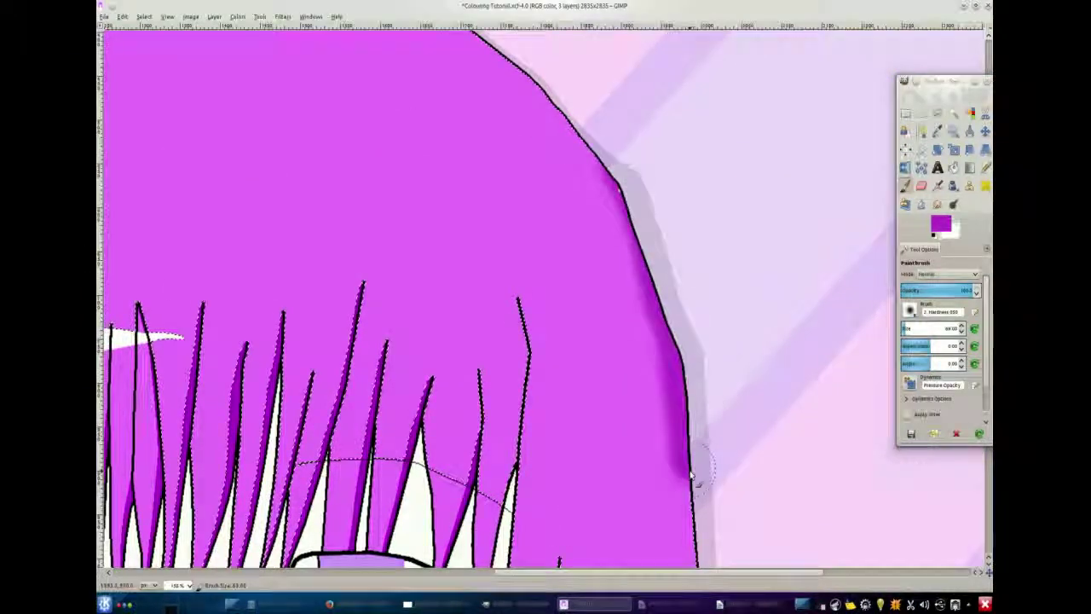
scroll(706, 392, "down", 2)
left_click_drag(682, 331, 688, 486)
key("ctrl+z")
mouse_move(682, 346)
left_mouse_down()
mouse_move(698, 460)
mouse_move(702, 9)
mouse_move(640, 519)
left_mouse_up()
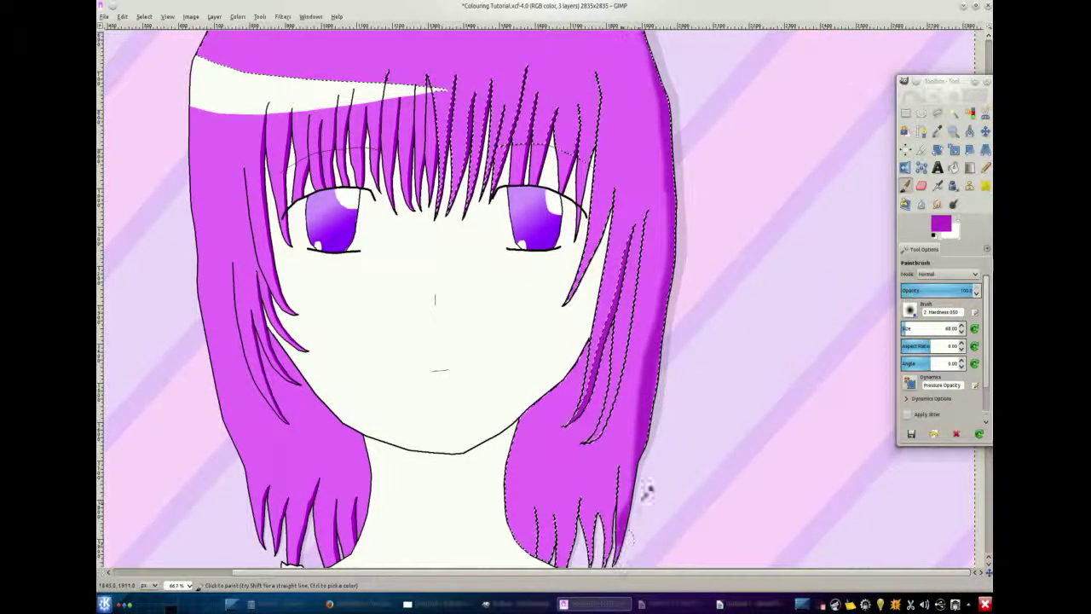
Step: Deepen the soft shadow along the upper part of the hair's outer right edge
scroll(744, 529, "up", 3)
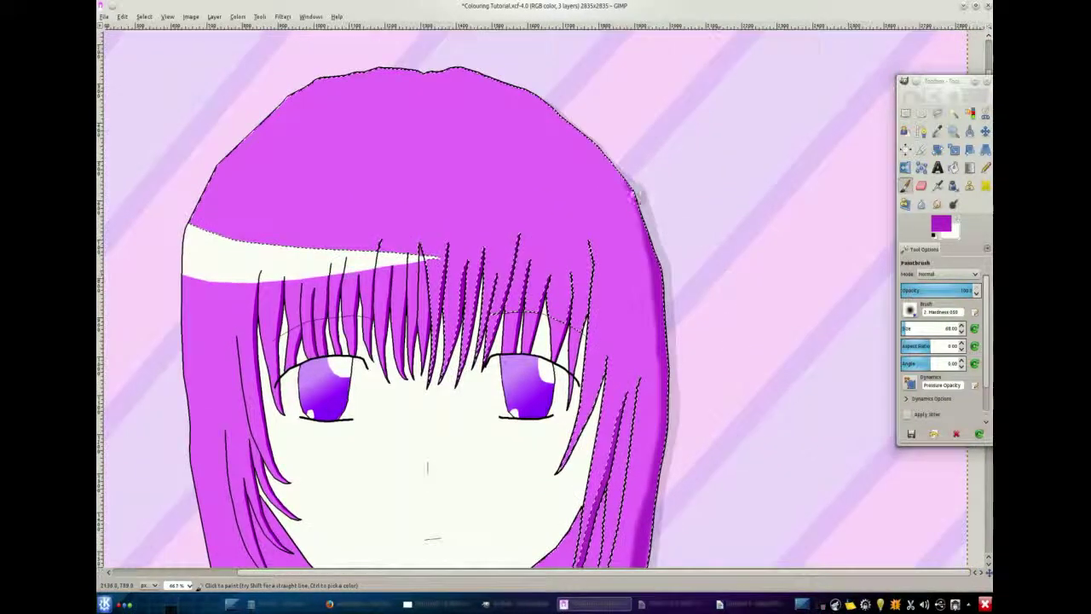
left_click_drag(743, 409, 721, 232)
left_click_drag(634, 88, 635, 172)
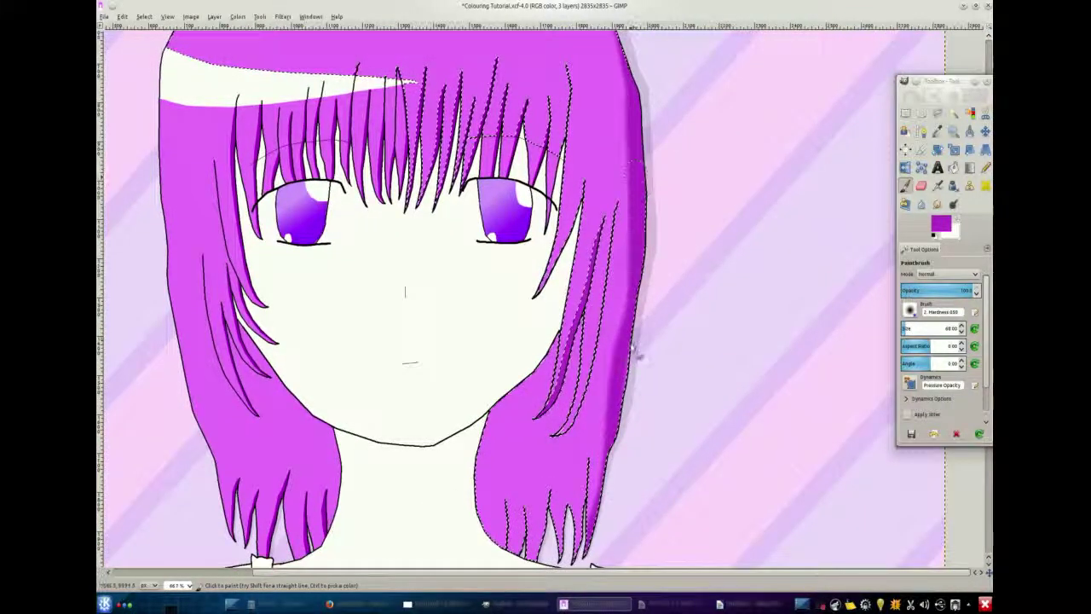
scroll(681, 358, "up", 3)
scroll(752, 213, "down", 2)
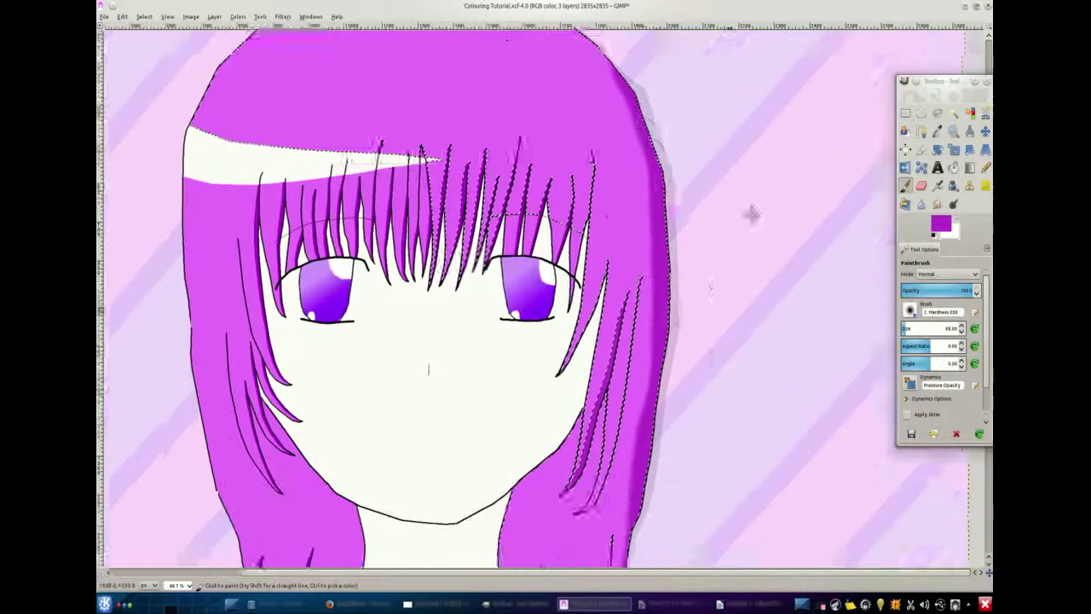
Step: Paint a dark purple shadow on the hair beneath the right jawline and next to the neck
scroll(753, 213, "down", 3)
mouse_move(588, 358)
left_mouse_down()
mouse_move(552, 351)
mouse_move(531, 436)
left_mouse_up()
left_click_drag(589, 302, 602, 310)
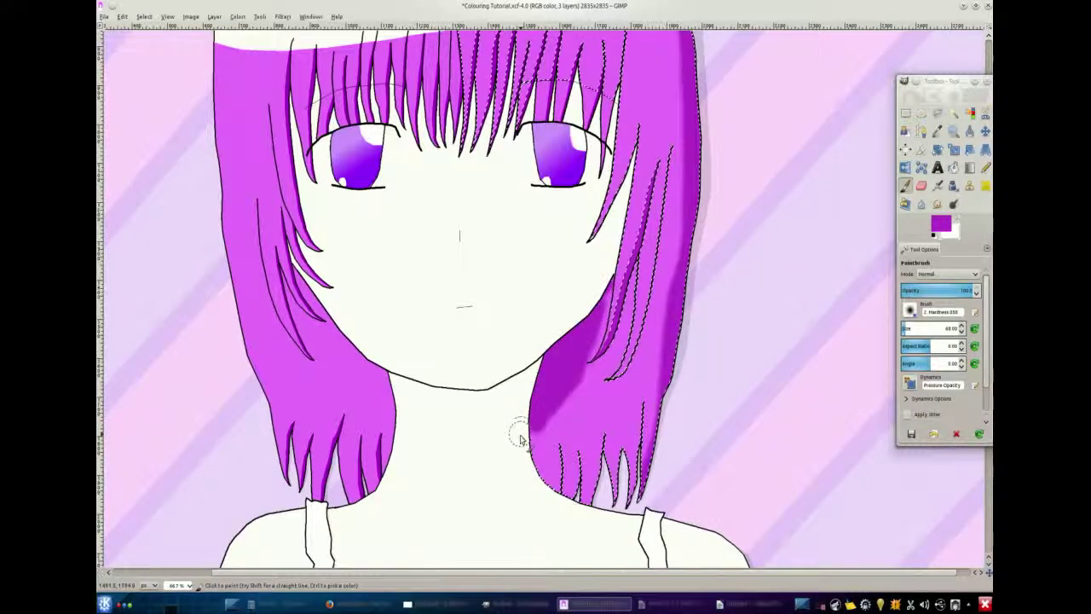
mouse_move(604, 286)
left_mouse_down()
mouse_move(602, 323)
mouse_move(575, 368)
left_mouse_up()
Step: Undo the shadow painting on the right side of the hair and clear the selection
scroll(758, 401, "up", 5)
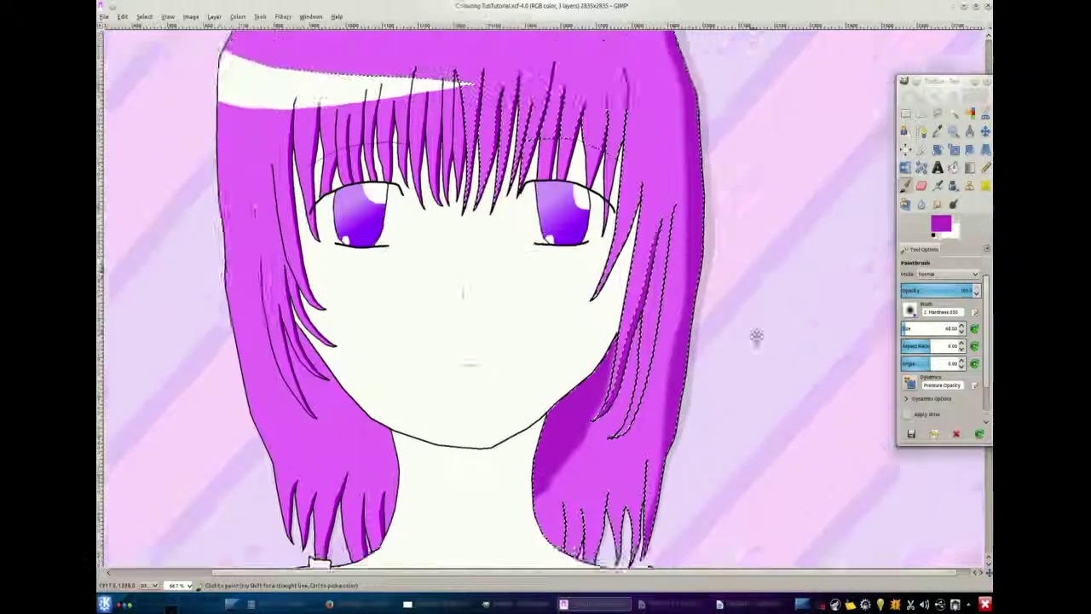
left_click_drag(721, 345, 750, 231)
key("ctrl+z")
key("ctrl+z")
key("ctrl+z")
key("ctrl+z")
key("ctrl+z")
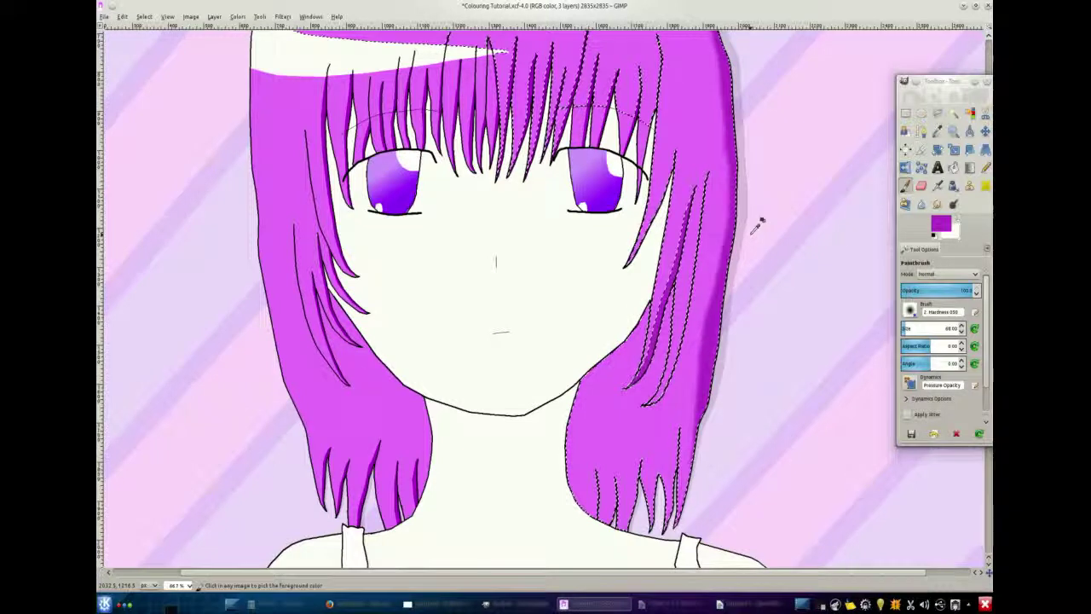
mouse_move(748, 236)
left_mouse_down()
mouse_move(792, 373)
mouse_move(756, 247)
left_mouse_up()
key("shift+ctrl+a")
key("ctrl")
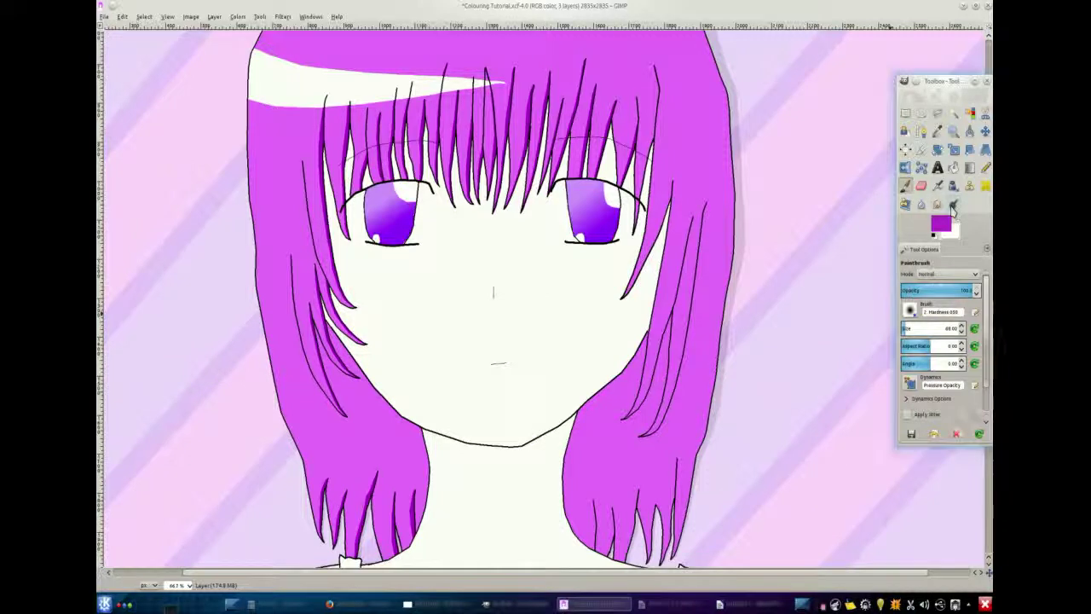
Step: Select the face area with Fuzzy Select and activate the Dodge/Burn tool
left_click(953, 205)
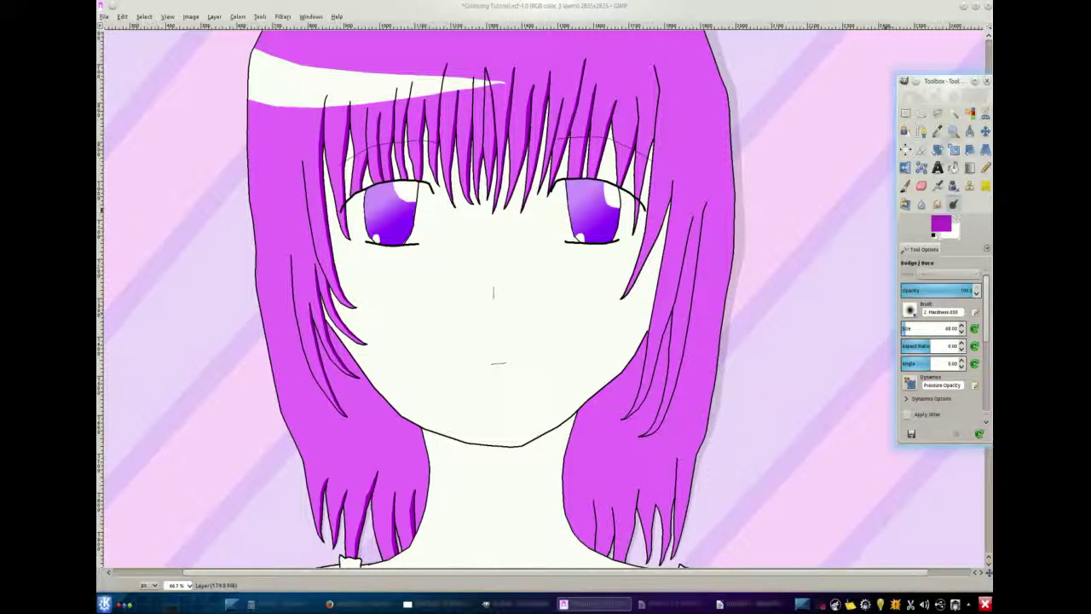
left_click(955, 114)
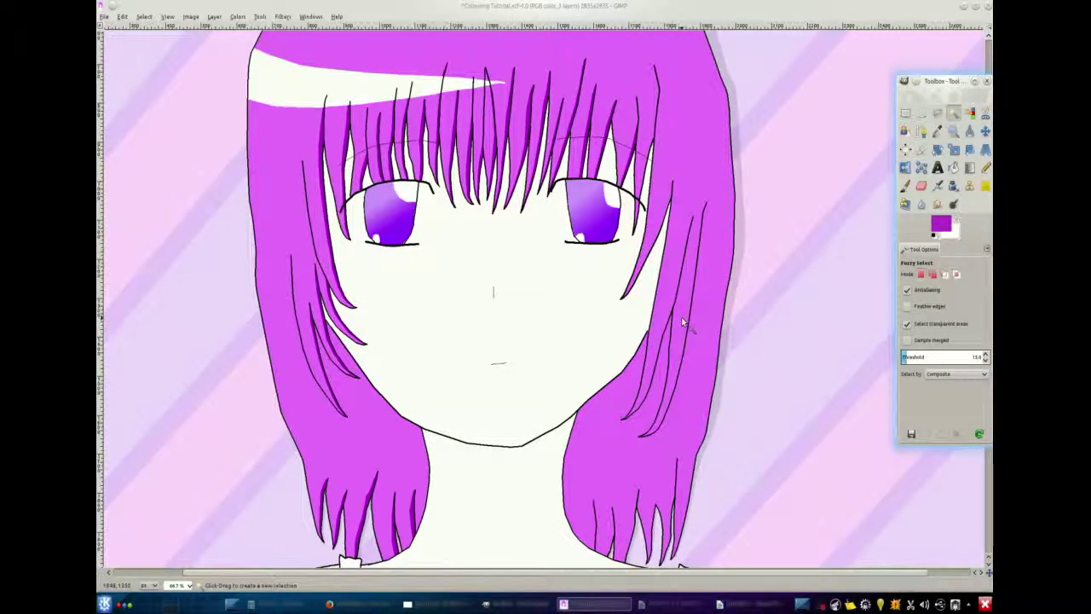
left_click(556, 376)
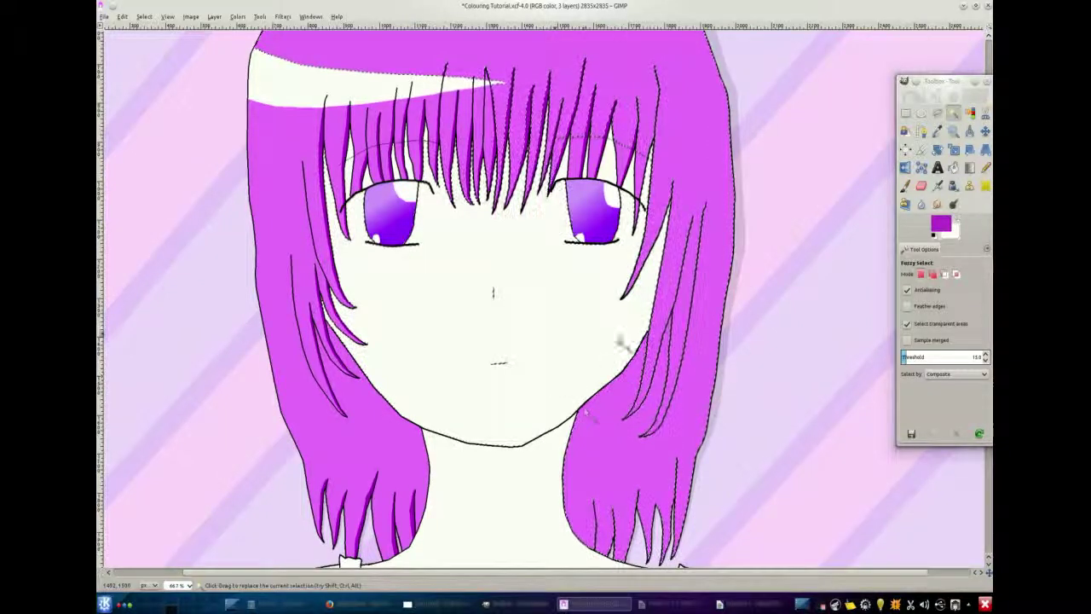
left_click_drag(614, 450, 671, 405)
scroll(671, 404, "left", 2)
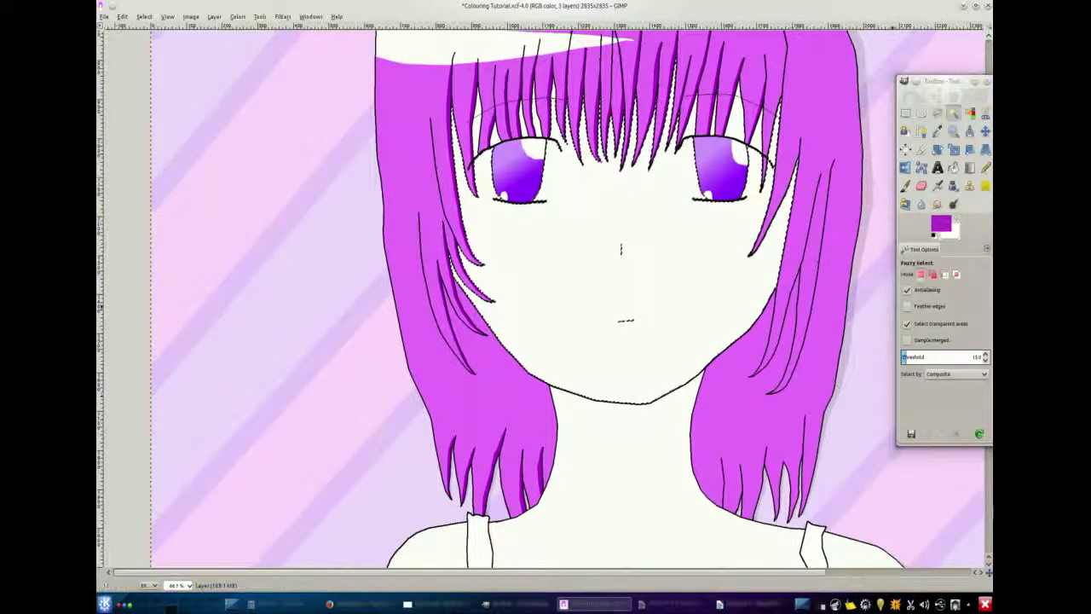
left_click(953, 204)
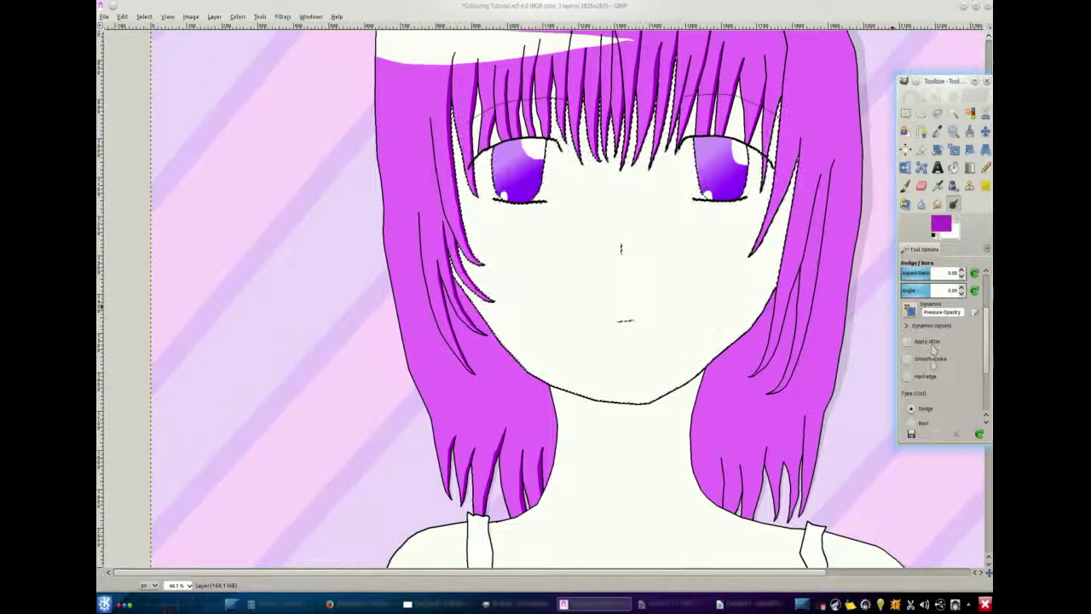
Step: Try a Dodge dab on the face, and select the right-hand section of hair with Fuzzy Select for Dodge/Burn
scroll(932, 347, "down", 3)
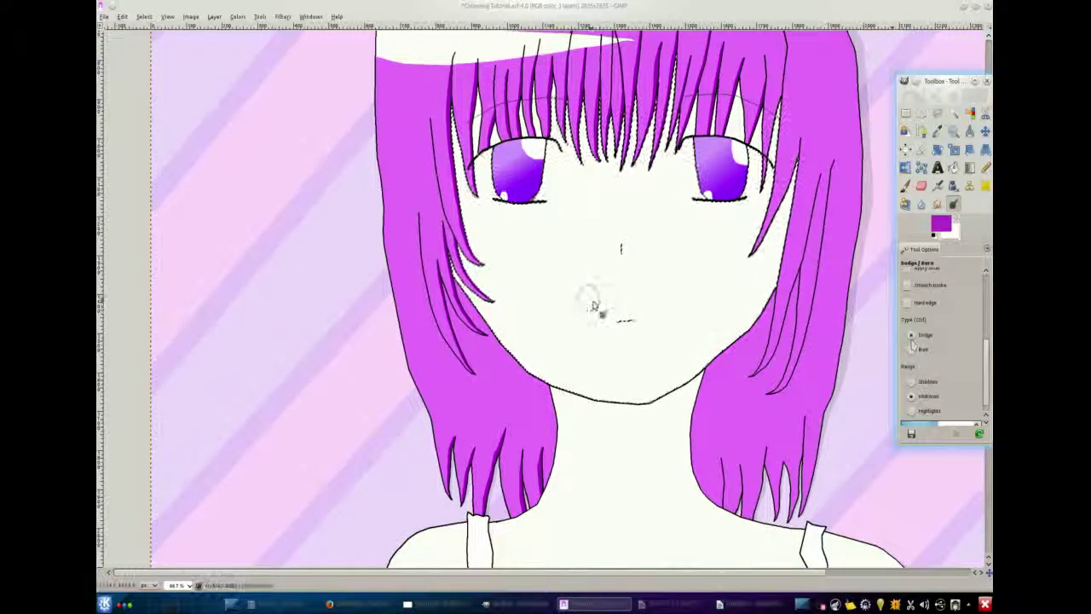
left_click(594, 305)
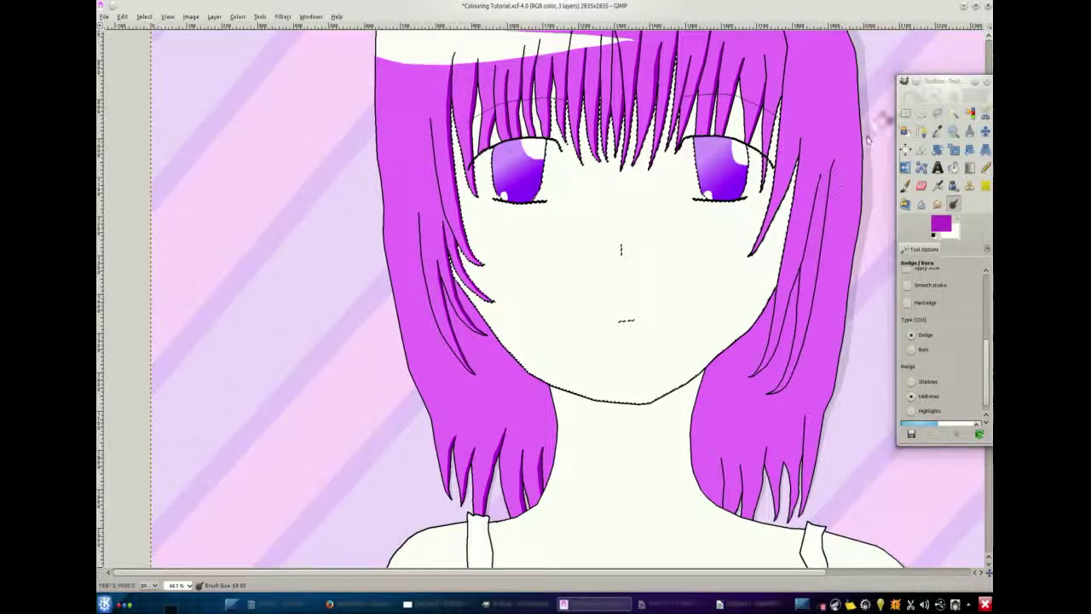
left_click(953, 112)
left_click(836, 138)
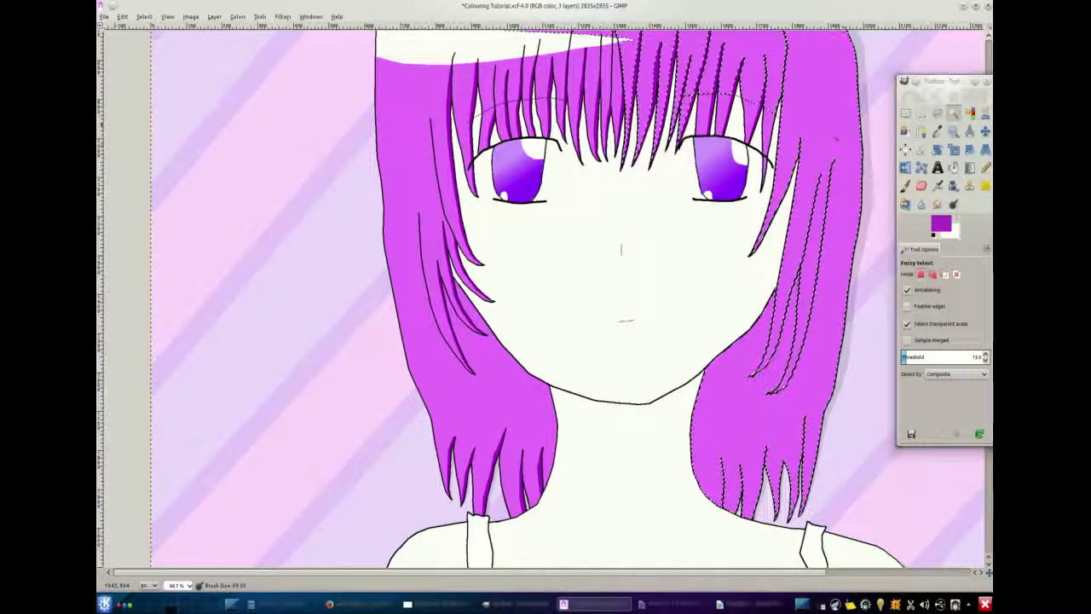
left_click(953, 204)
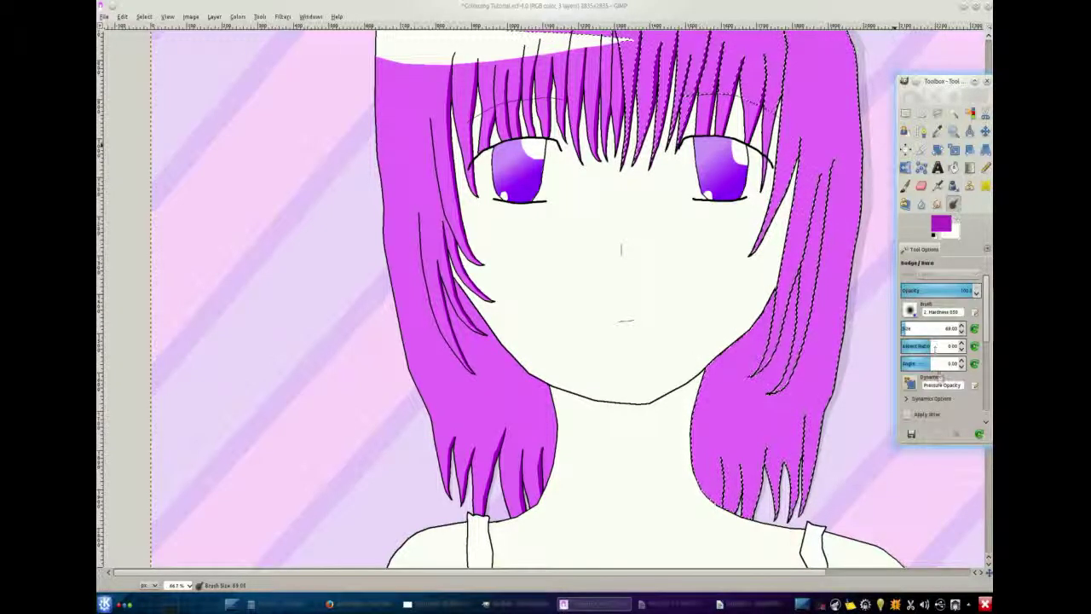
Step: Lighten a strip of the right-hand hair with Dodge and darken a nearby patch with Burn
scroll(929, 367, "down", 3)
left_click_drag(808, 95, 836, 187)
left_click(914, 422)
left_click_drag(818, 104, 819, 149)
Step: Undo the Dodge and Burn strokes on the right-hand hair
key("ctrl")
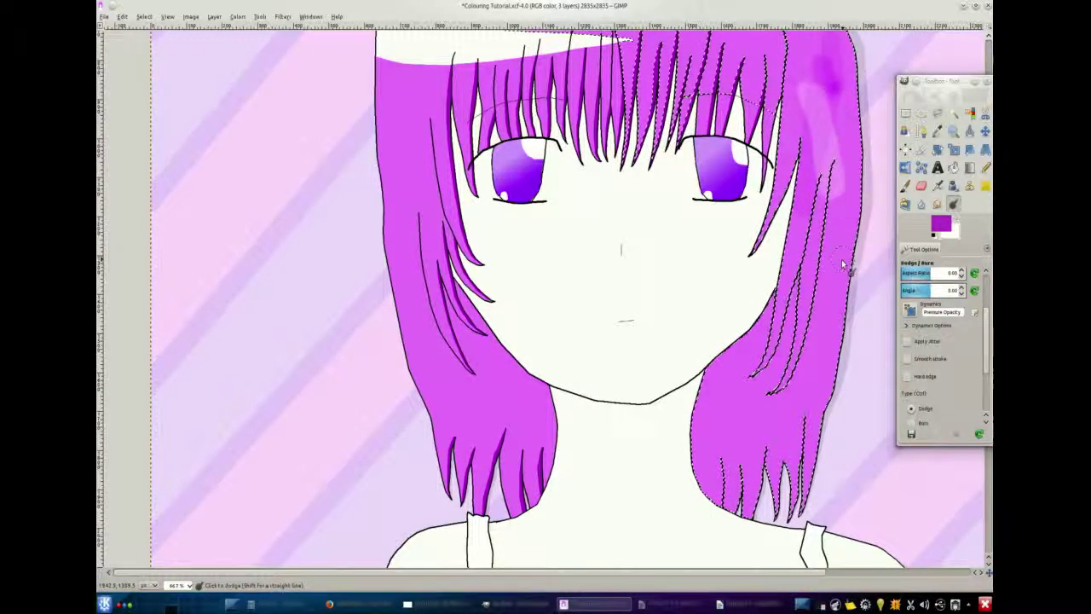
key("ctrl+z")
key("ctrl+z")
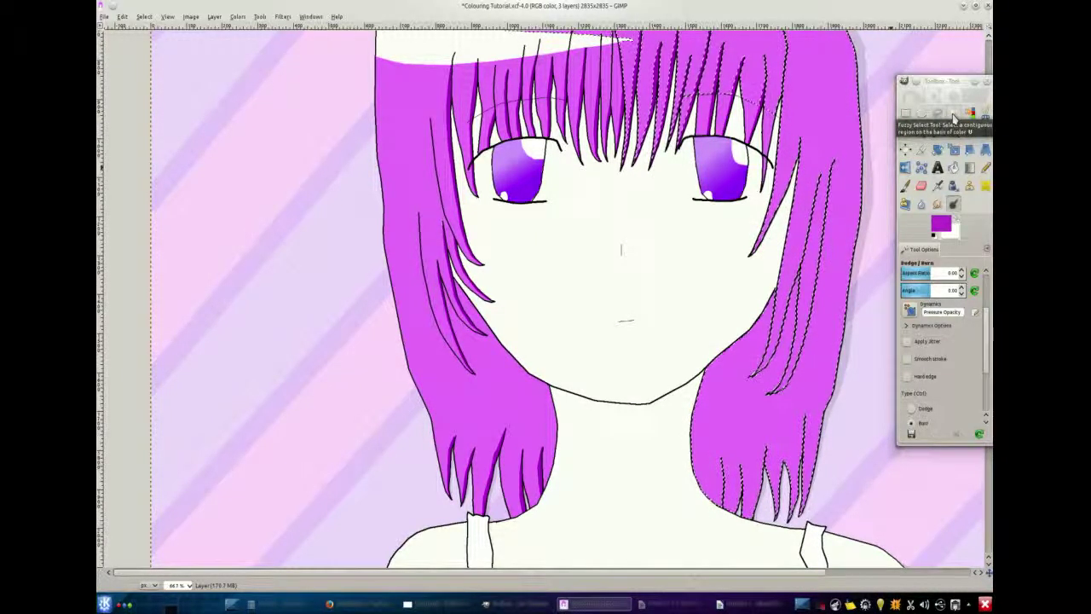
Step: Select the face area with Fuzzy Select and set the Dodge/Burn brush size to 231 for burning midtones
key("u")
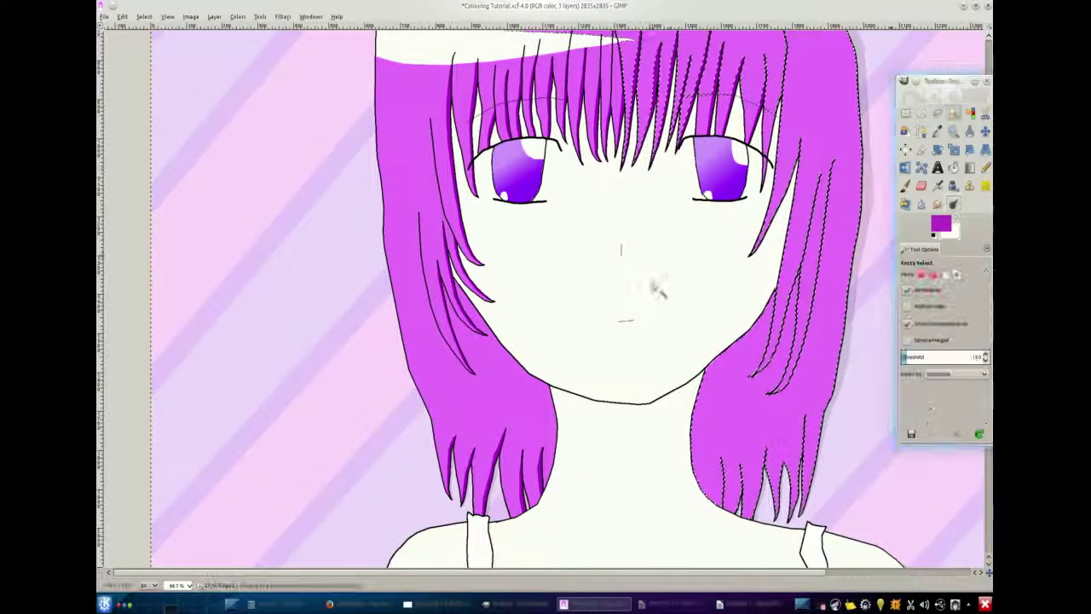
left_click(953, 204)
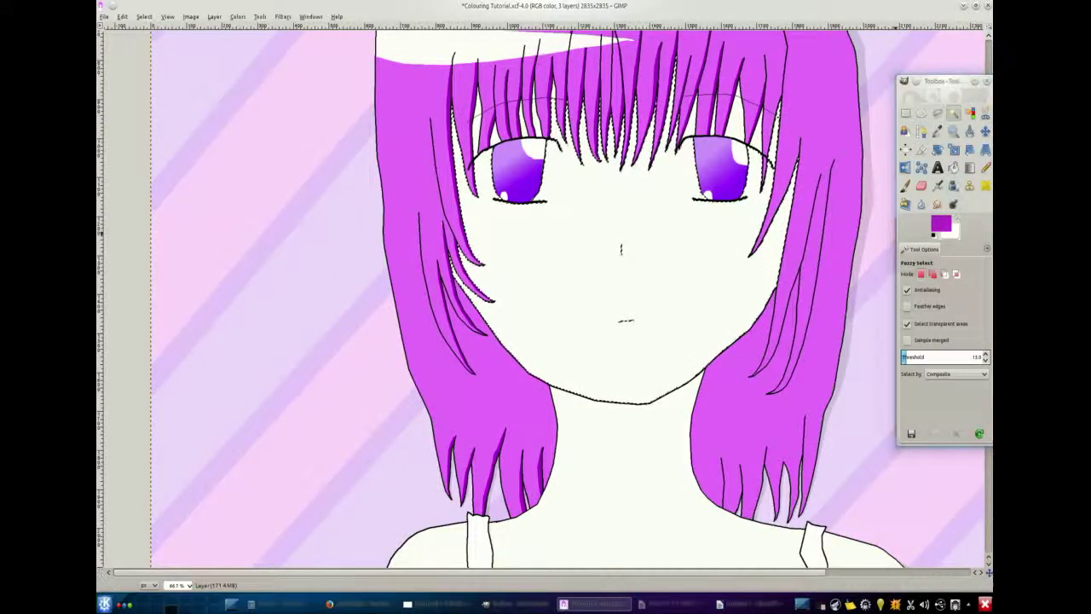
key("bracketright")
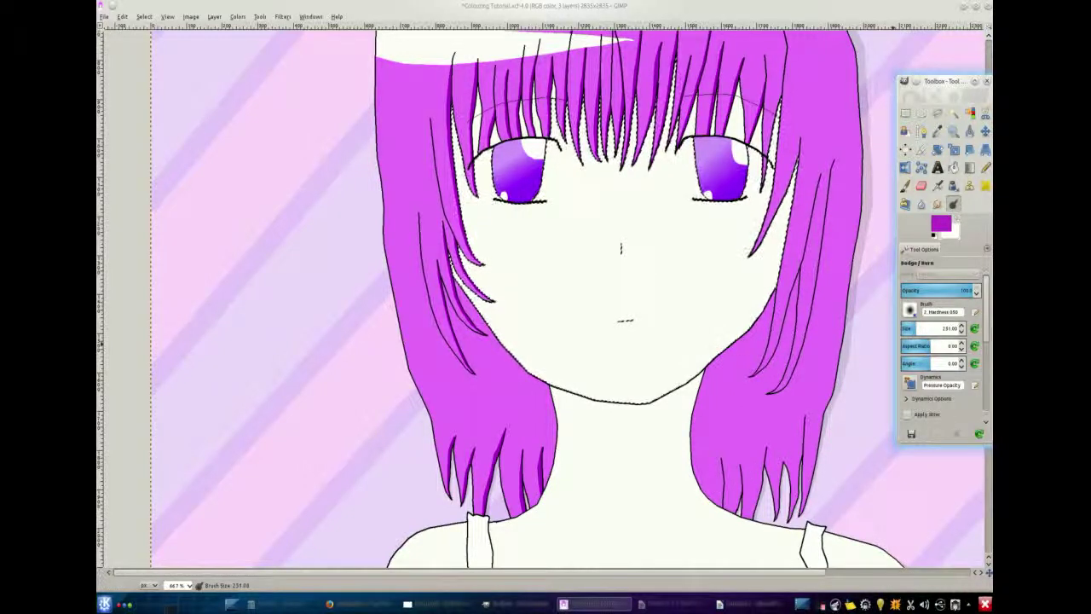
left_click_drag(987, 333, 980, 387)
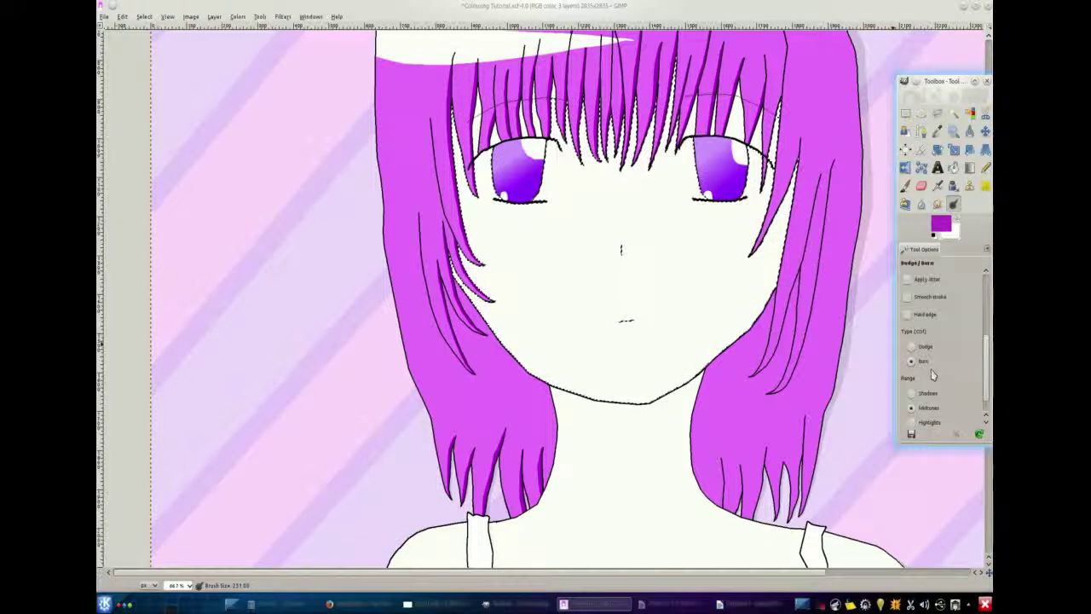
Step: Burn a soft shadow onto the skin down the left cheek and along the jaw and chin
scroll(714, 335, "up", 1)
scroll(714, 335, "up", 1)
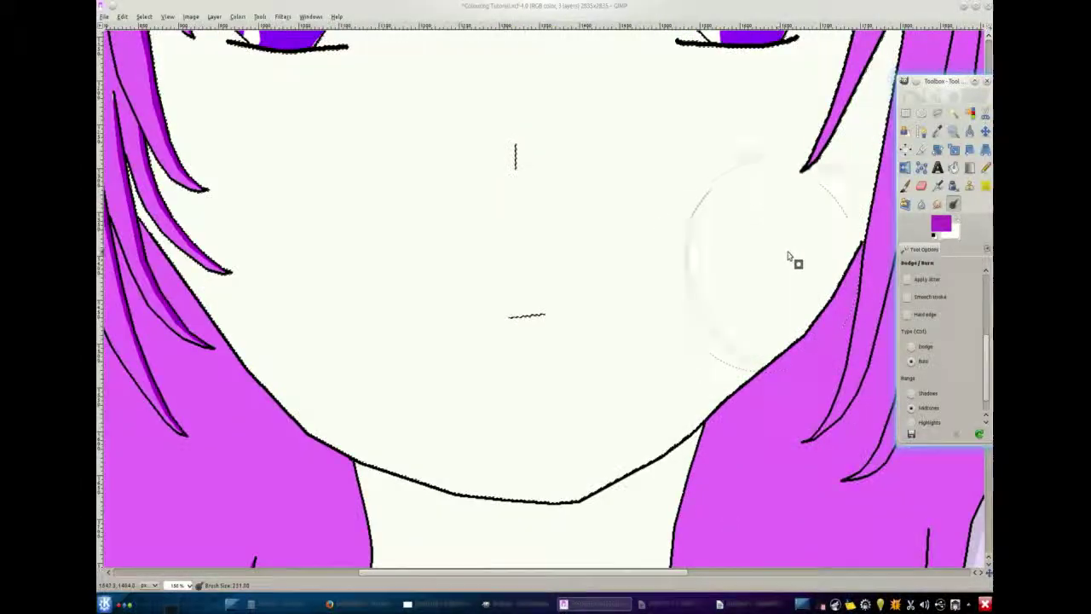
mouse_move(264, 281)
left_mouse_down()
mouse_move(414, 402)
mouse_move(668, 308)
mouse_move(280, 303)
mouse_move(227, 174)
mouse_move(202, 187)
mouse_move(254, 347)
mouse_move(158, 111)
mouse_move(269, 363)
mouse_move(194, 327)
mouse_move(192, 187)
mouse_move(295, 311)
mouse_move(465, 451)
mouse_move(385, 417)
mouse_move(686, 368)
mouse_move(599, 452)
mouse_move(346, 387)
mouse_move(567, 421)
mouse_move(766, 306)
mouse_move(634, 453)
mouse_move(365, 395)
mouse_move(574, 412)
mouse_move(520, 456)
mouse_move(244, 306)
mouse_move(228, 216)
mouse_move(293, 399)
mouse_move(252, 403)
left_mouse_up()
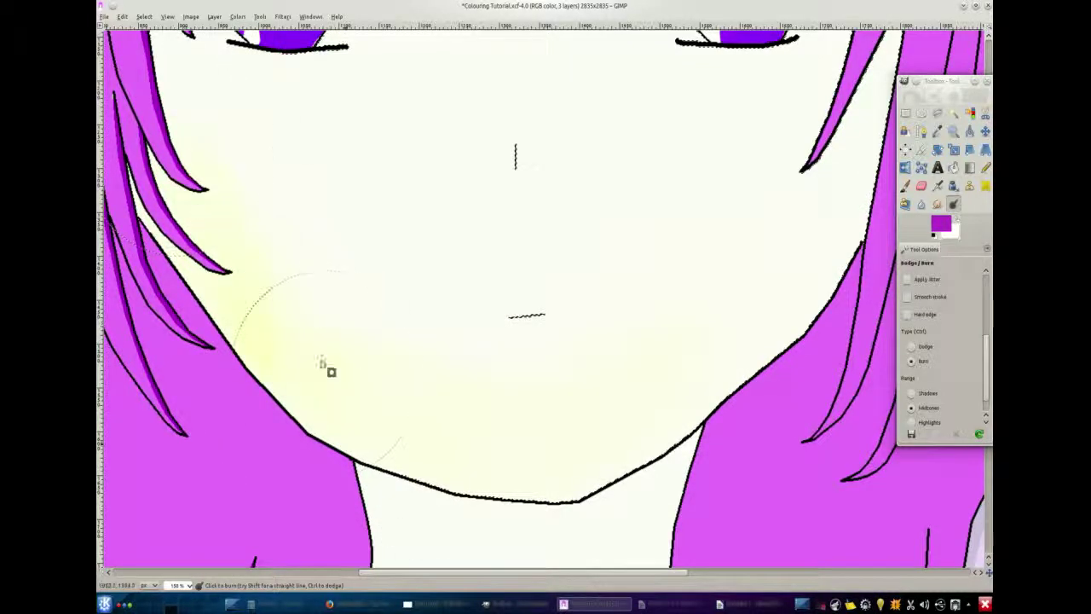
scroll(652, 503, "down", 4, "ctrl")
scroll(652, 503, "down", 1, "ctrl")
scroll(560, 490, "up", 3, "ctrl")
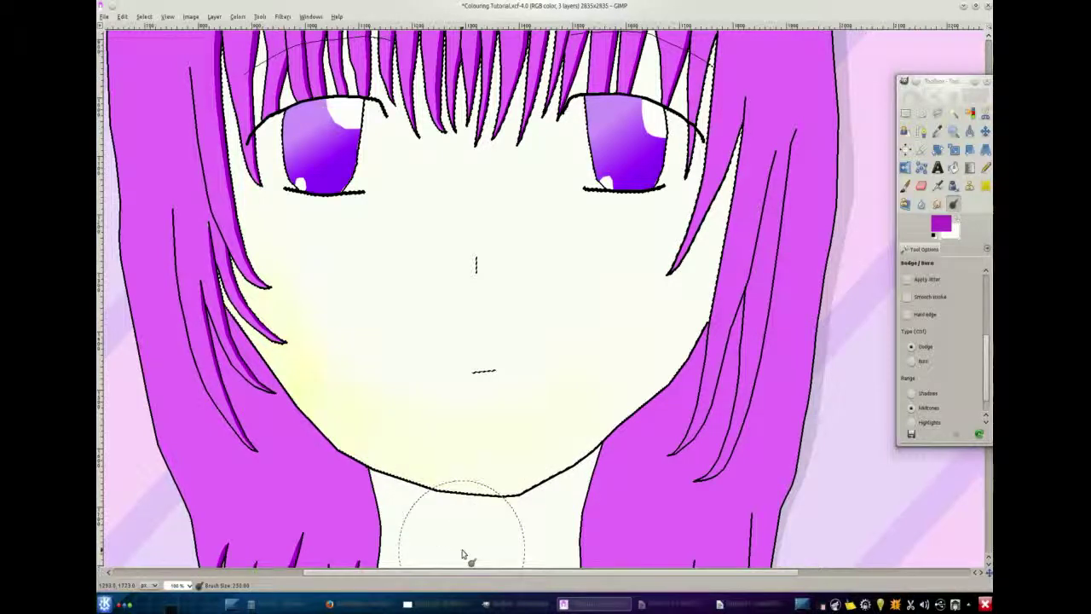
mouse_move(436, 489)
left_mouse_down()
mouse_move(415, 459)
mouse_move(576, 439)
mouse_move(559, 477)
left_mouse_up()
Step: Reduce the brush size considerably and burn a small shadow just below the mouth
scroll(439, 320, "down", 10, "ctrl")
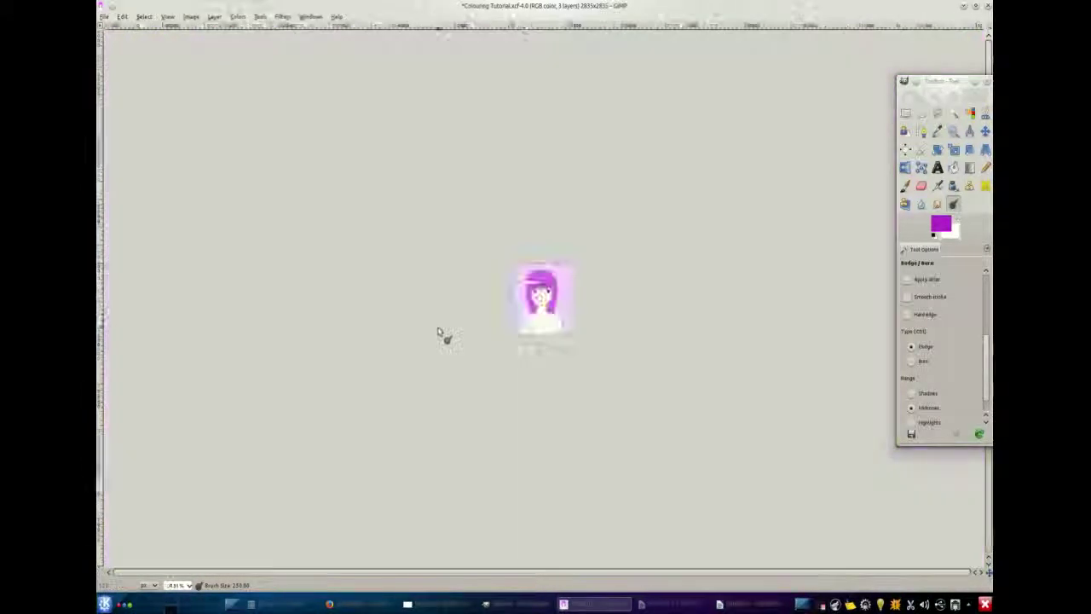
scroll(480, 328, "up", 12, "ctrl")
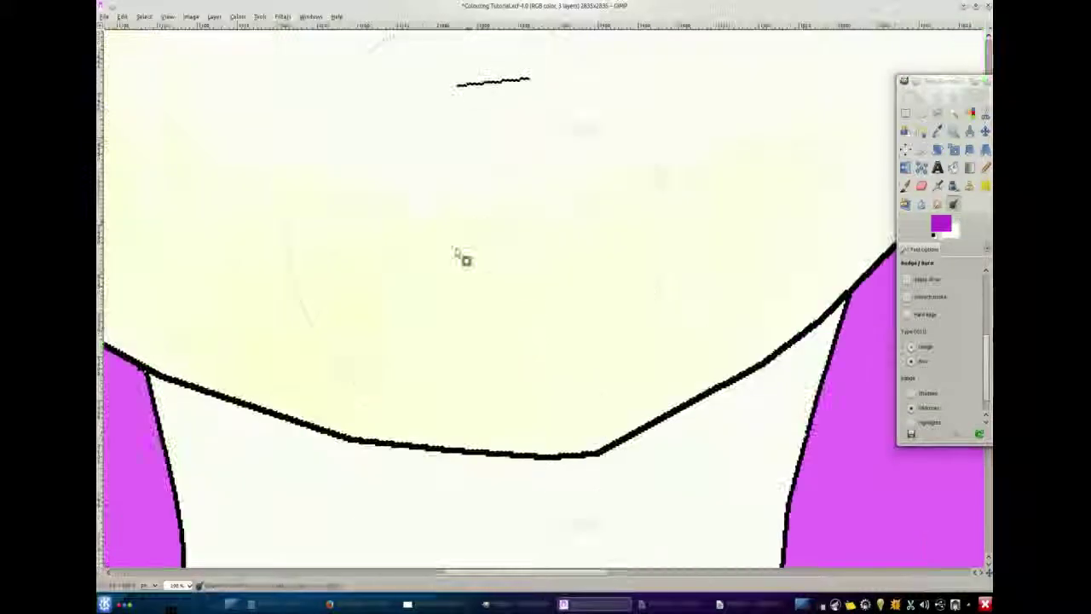
key("bracketleft")
key("bracketleft")
key("bracketleft")
key("bracketleft")
key("bracketleft")
key("bracketleft")
key("bracketleft")
key("bracketleft")
key("bracketleft")
key("bracketleft")
key("bracketleft")
key("bracketleft")
key("bracketleft")
key("bracketleft")
key("bracketleft")
key("bracketleft")
key("bracketleft")
key("bracketleft")
key("bracketleft")
key("bracketleft")
left_click_drag(588, 154, 590, 445)
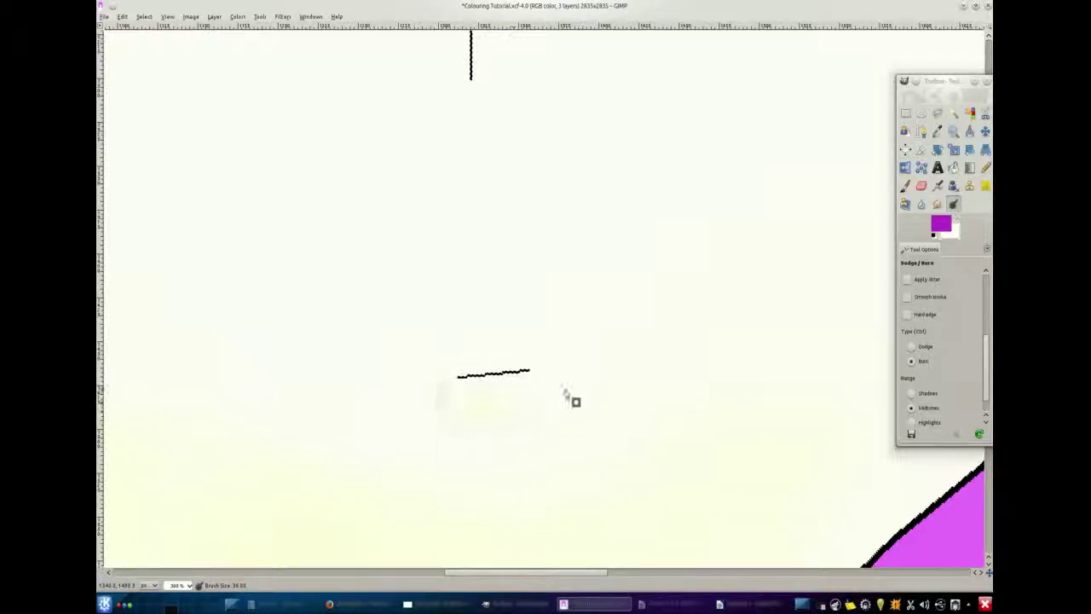
Step: Enlarge the brush to size 73 and burn a soft shadow on the left side of the nose
scroll(585, 392, "down", 2)
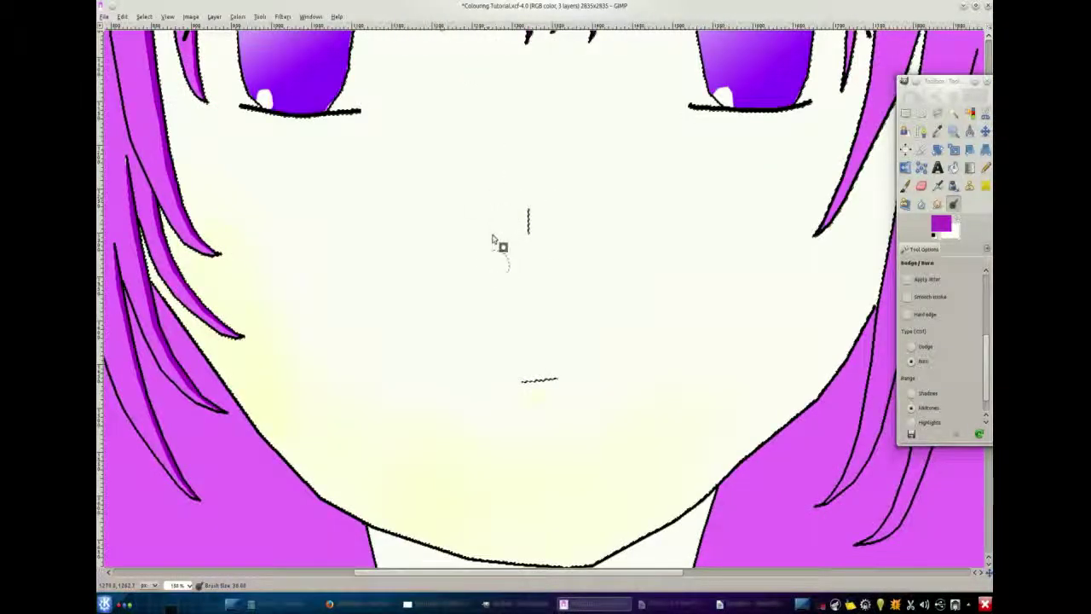
key("bracketright")
key("bracketright")
key("bracketright")
key("bracketright")
key("bracketright")
key("bracketright")
key("bracketright")
key("bracketright")
key("bracketright")
key("bracketright")
key("bracketright")
key("bracketright")
key("bracketright")
key("bracketright")
key("bracketright")
key("bracketright")
key("bracketright")
key("bracketright")
key("bracketright")
key("bracketright")
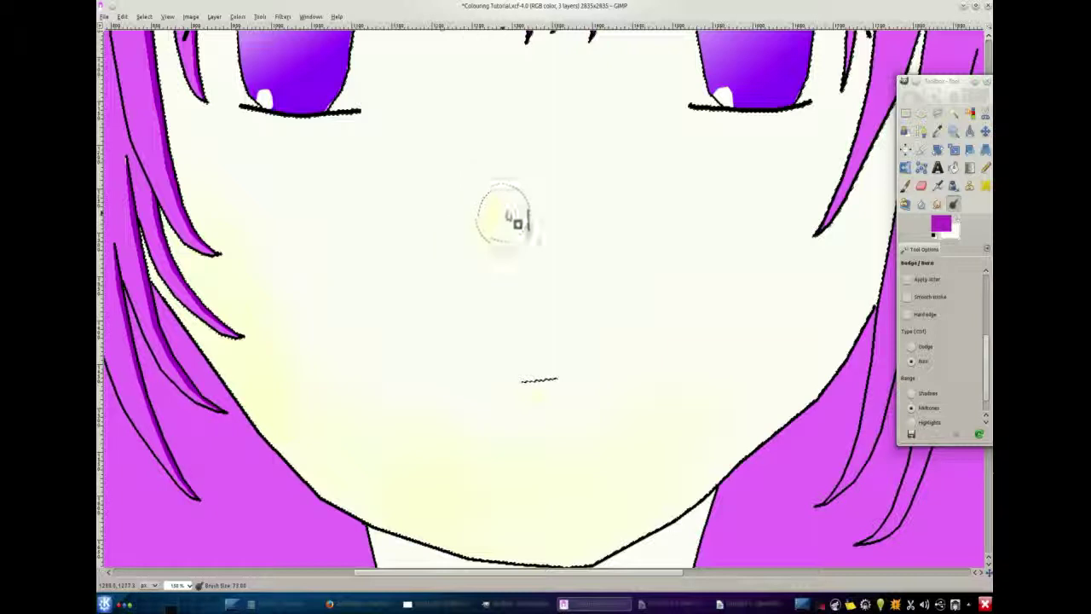
Step: Examine the burned skin shading across the whole face
scroll(505, 399, "down", 3)
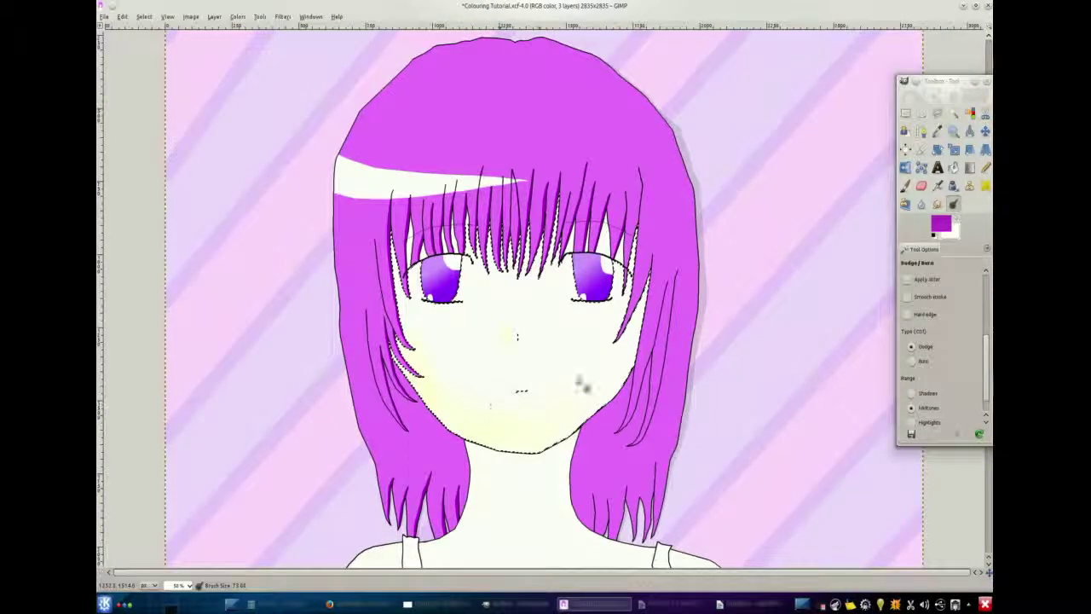
scroll(546, 362, "up", 2)
scroll(493, 362, "down", 1)
scroll(494, 367, "up", 1)
scroll(495, 374, "up", 1)
scroll(537, 460, "down", 1)
scroll(519, 469, "down", 3)
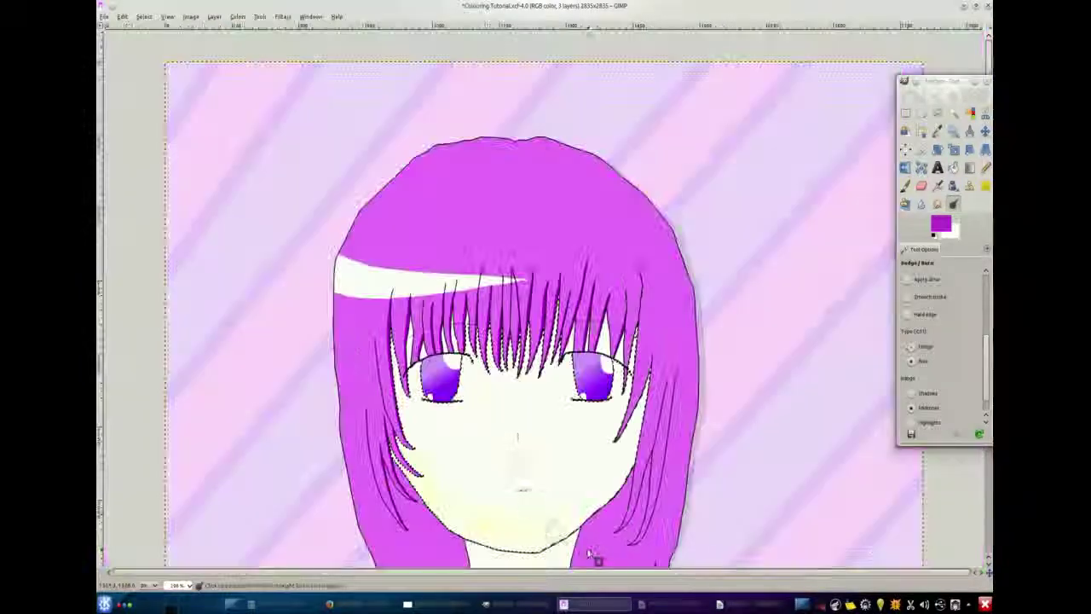